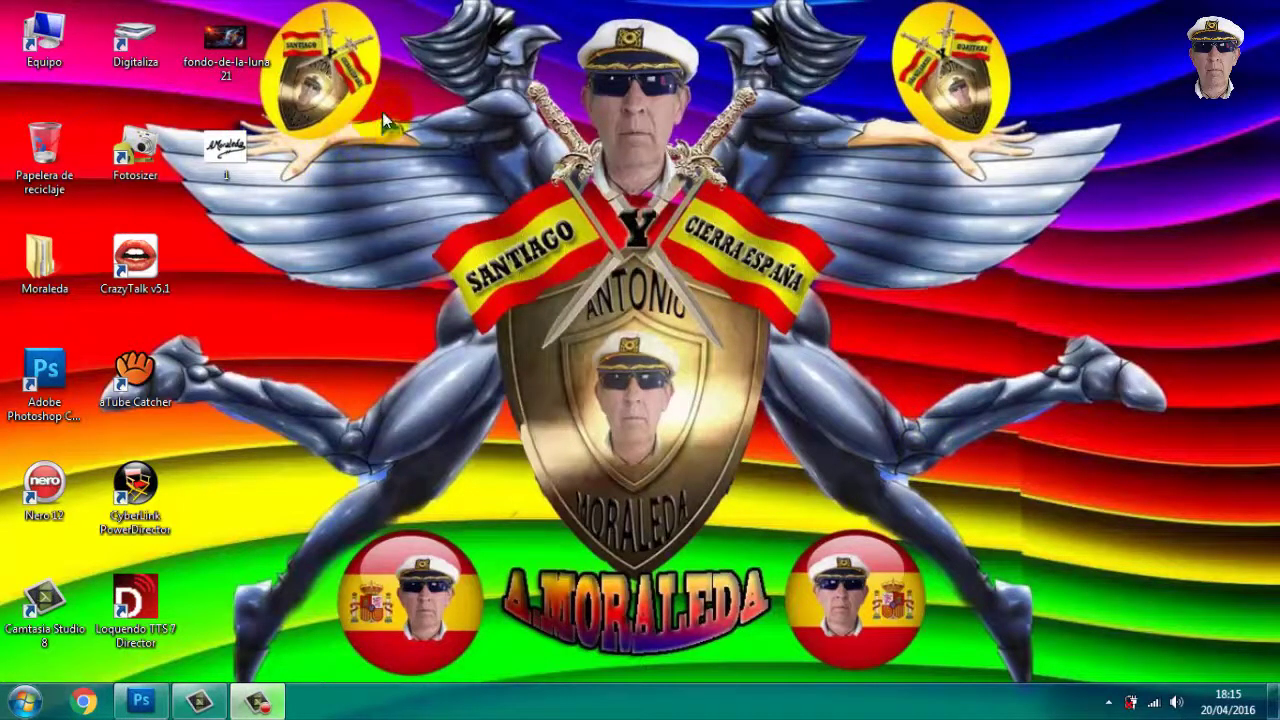
Rearrange the desktop windows and preview the signature image, then close the viewer
mouse_move(382, 112)
left_mouse_down()
mouse_move(632, 472)
mouse_move(936, 612)
left_mouse_up()
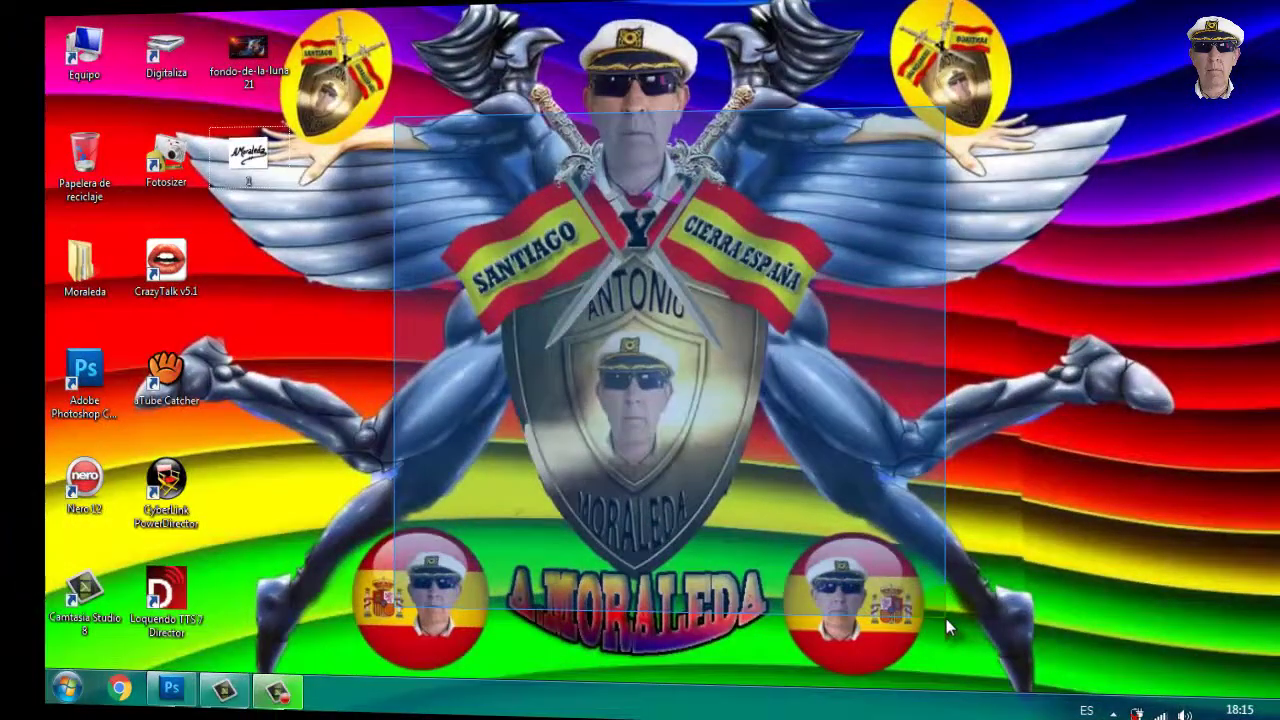
left_click_drag(946, 619, 946, 619)
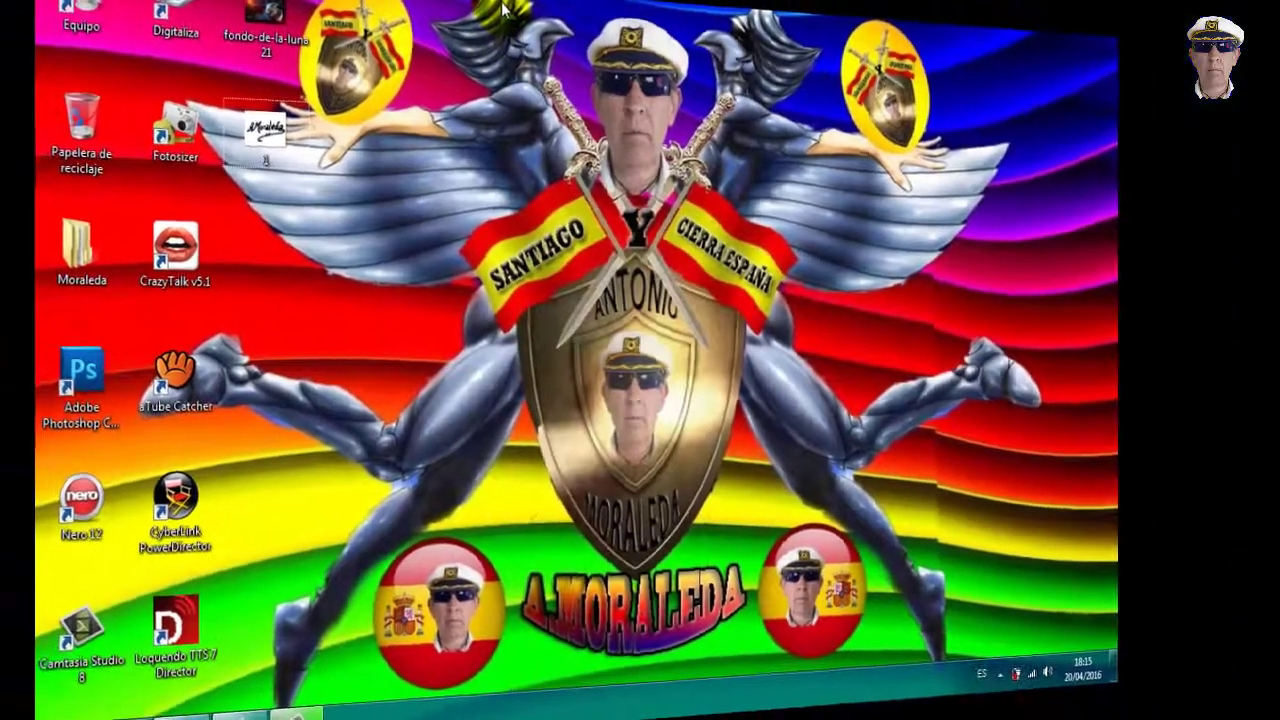
left_click_drag(517, 33, 766, 262)
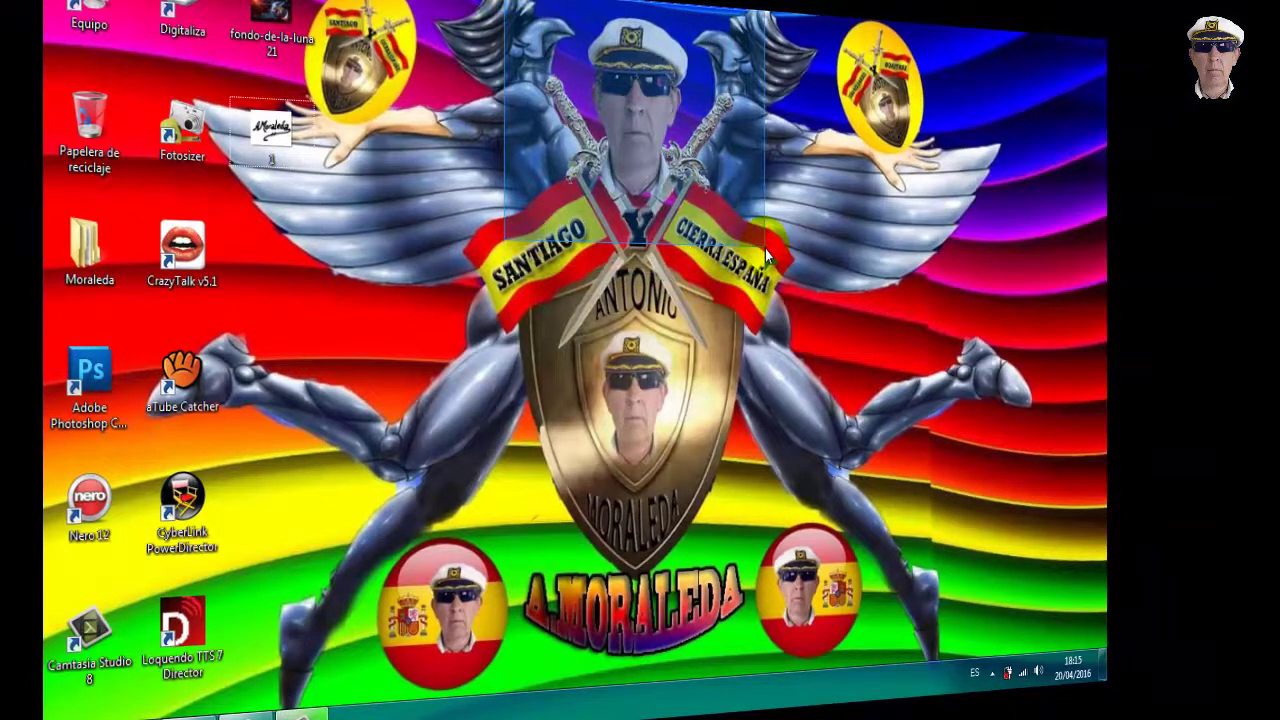
left_click_drag(765, 249, 765, 249)
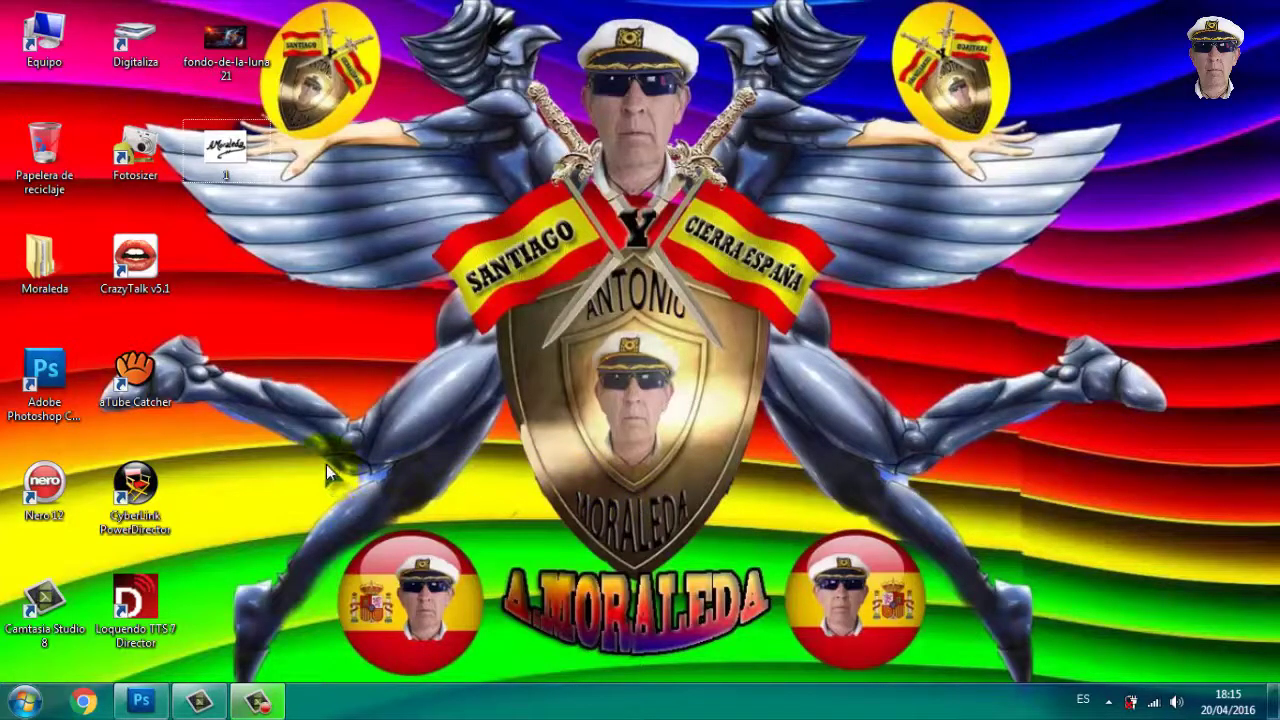
left_click_drag(326, 464, 976, 684)
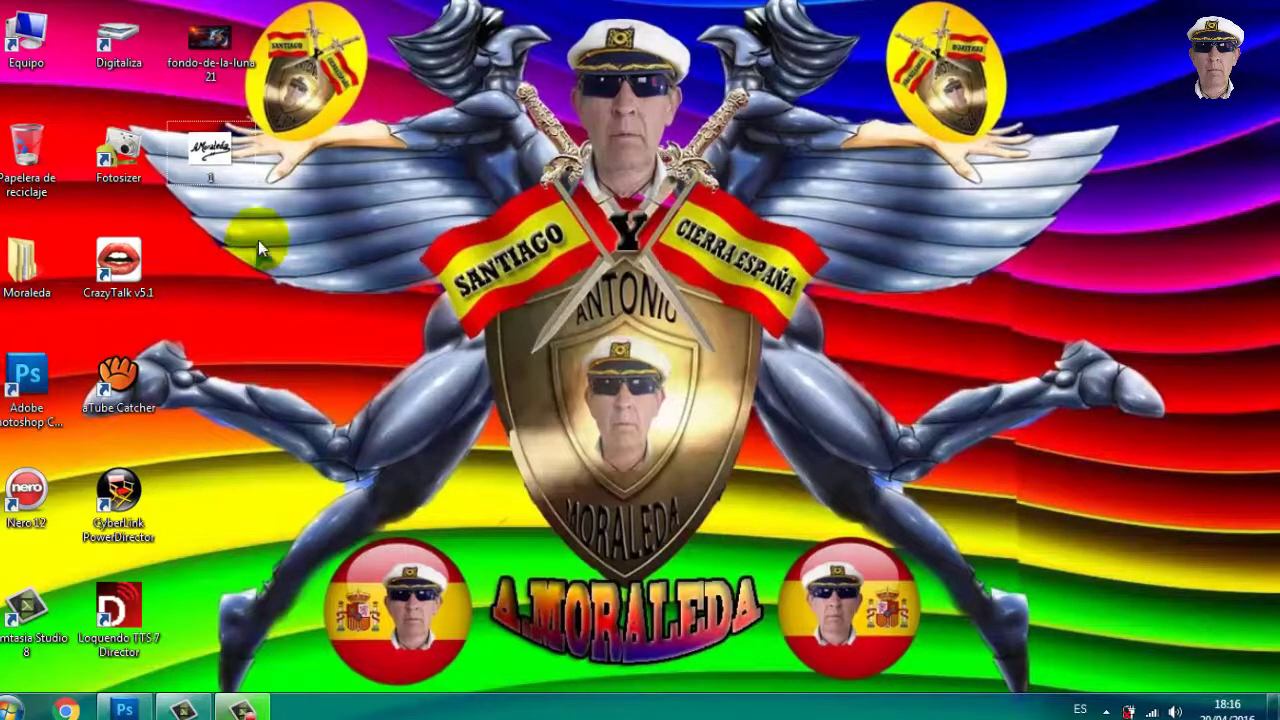
double_click(208, 150)
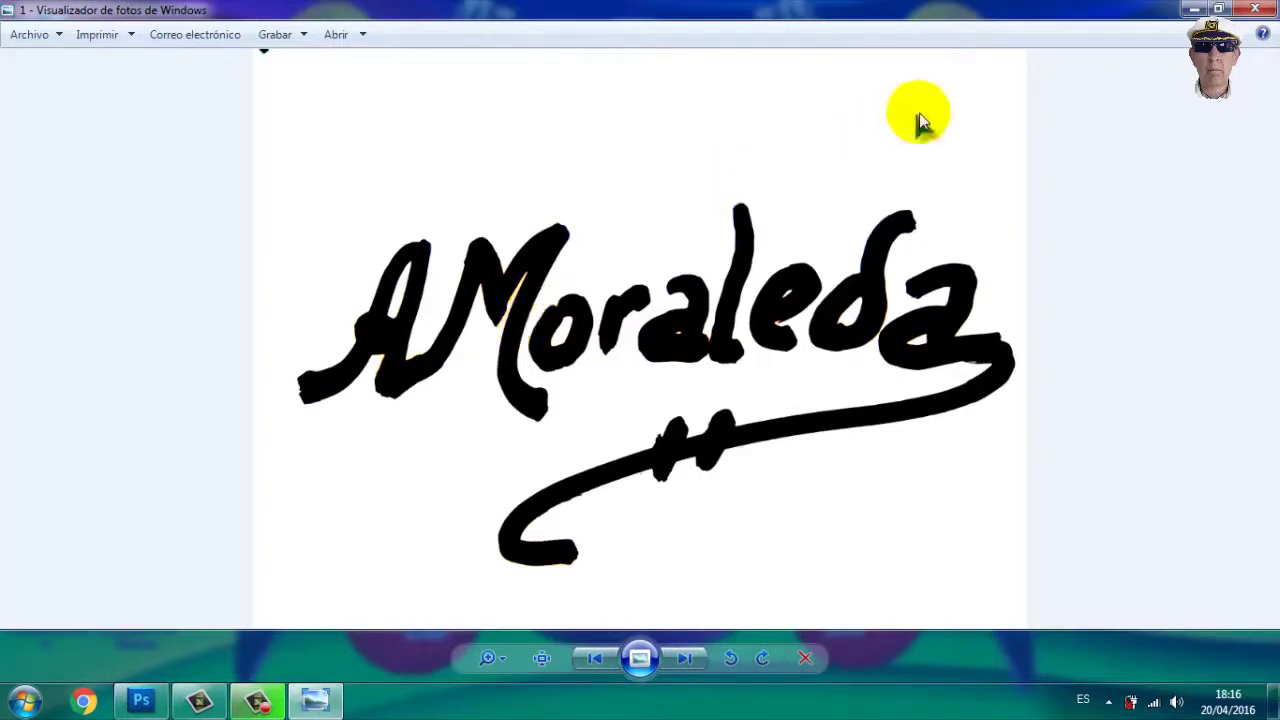
left_click(1258, 12)
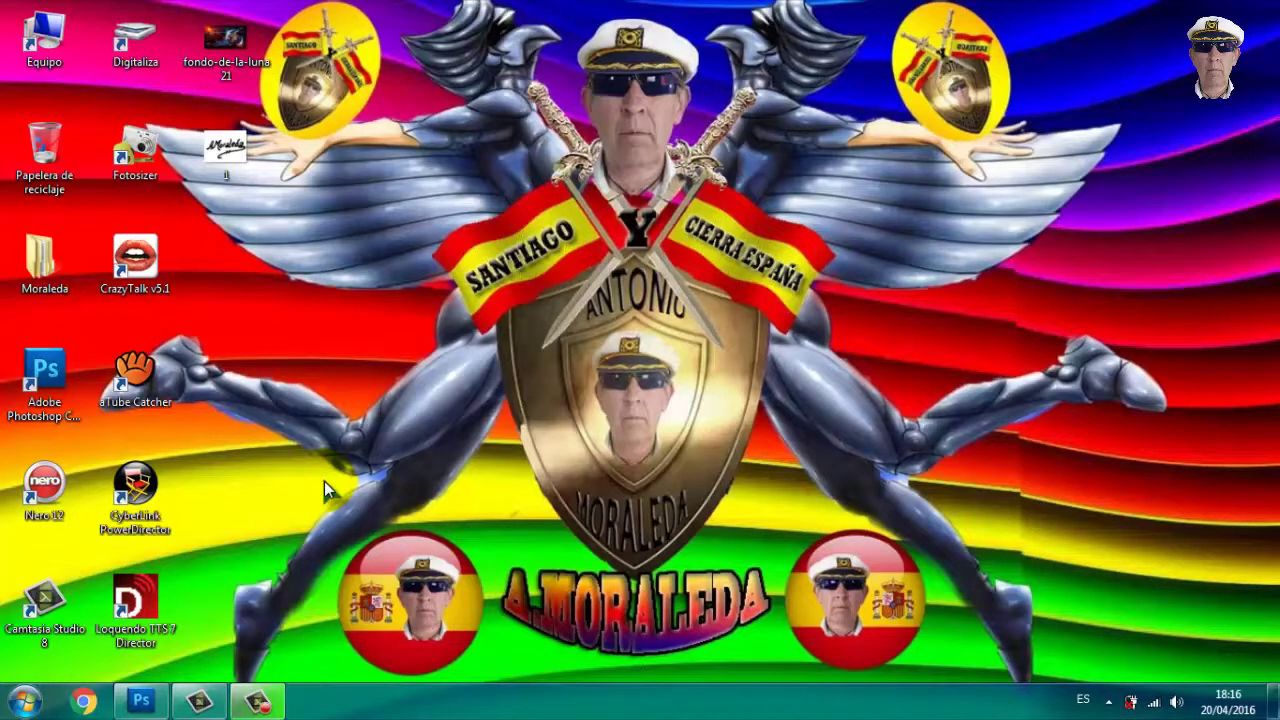
Create a new 3802 × 1922 px document with a transparent background
left_click(145, 705)
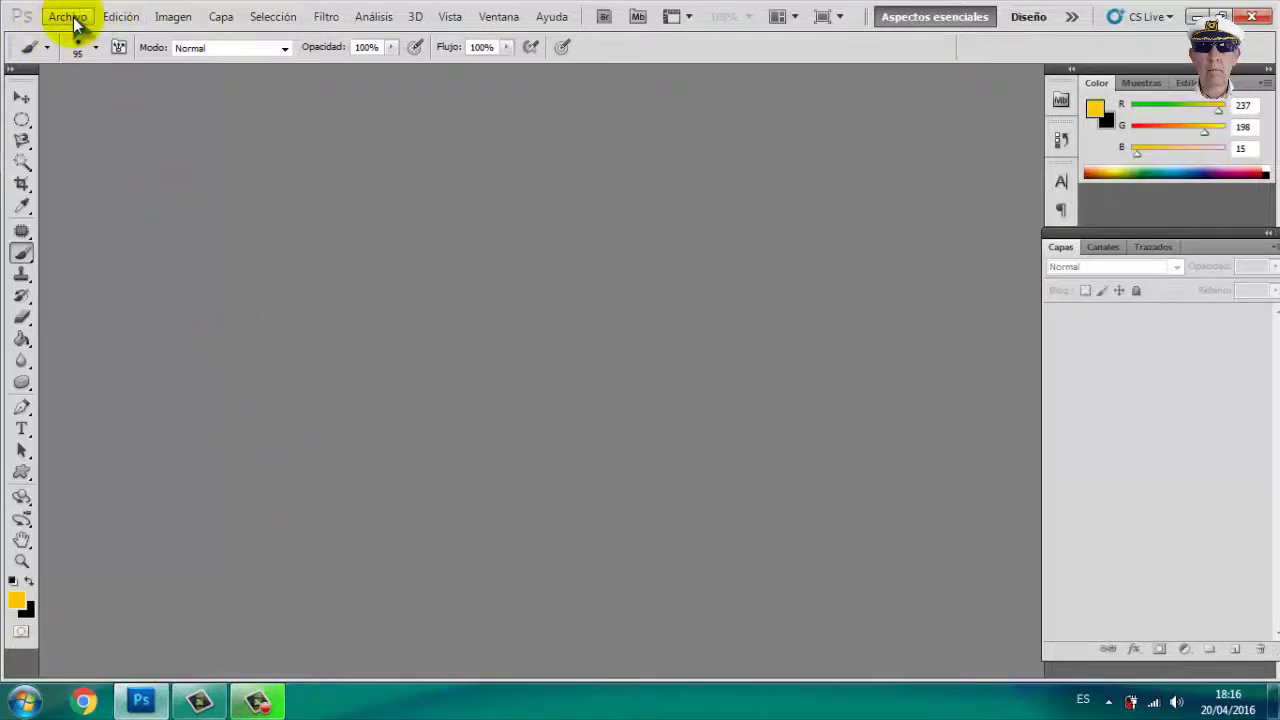
left_click(73, 17)
left_click(72, 33)
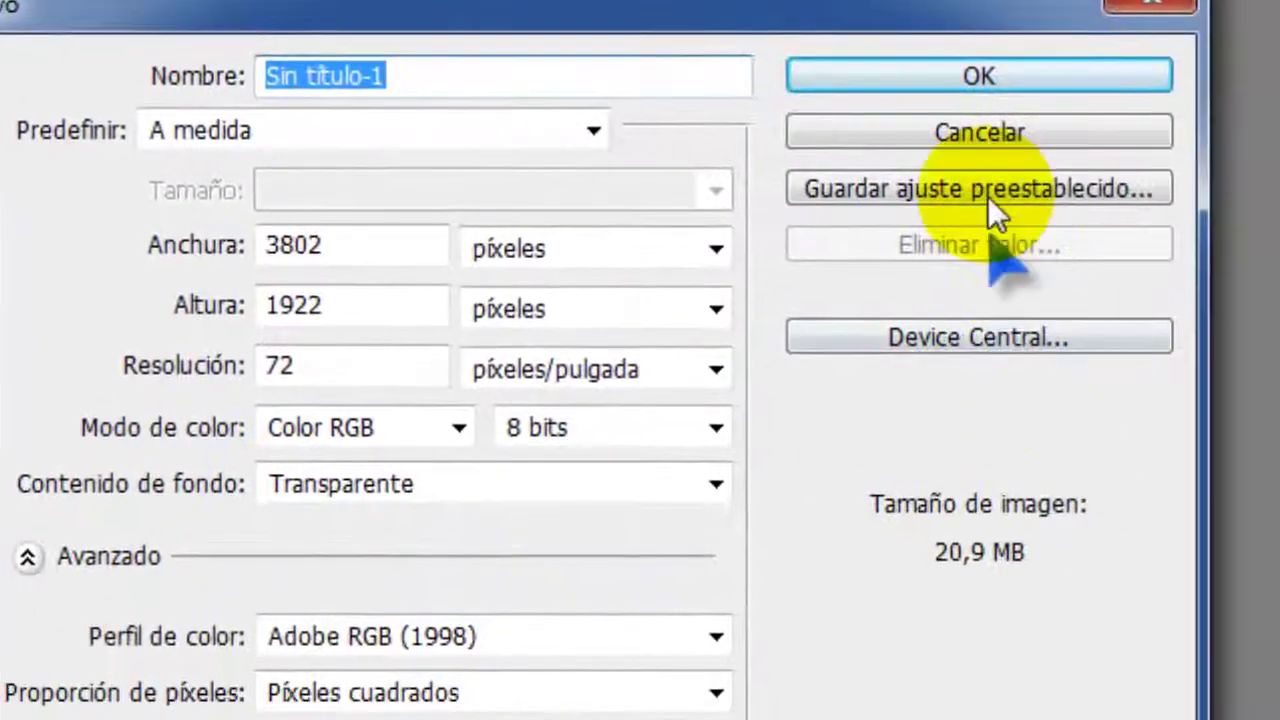
left_click(960, 76)
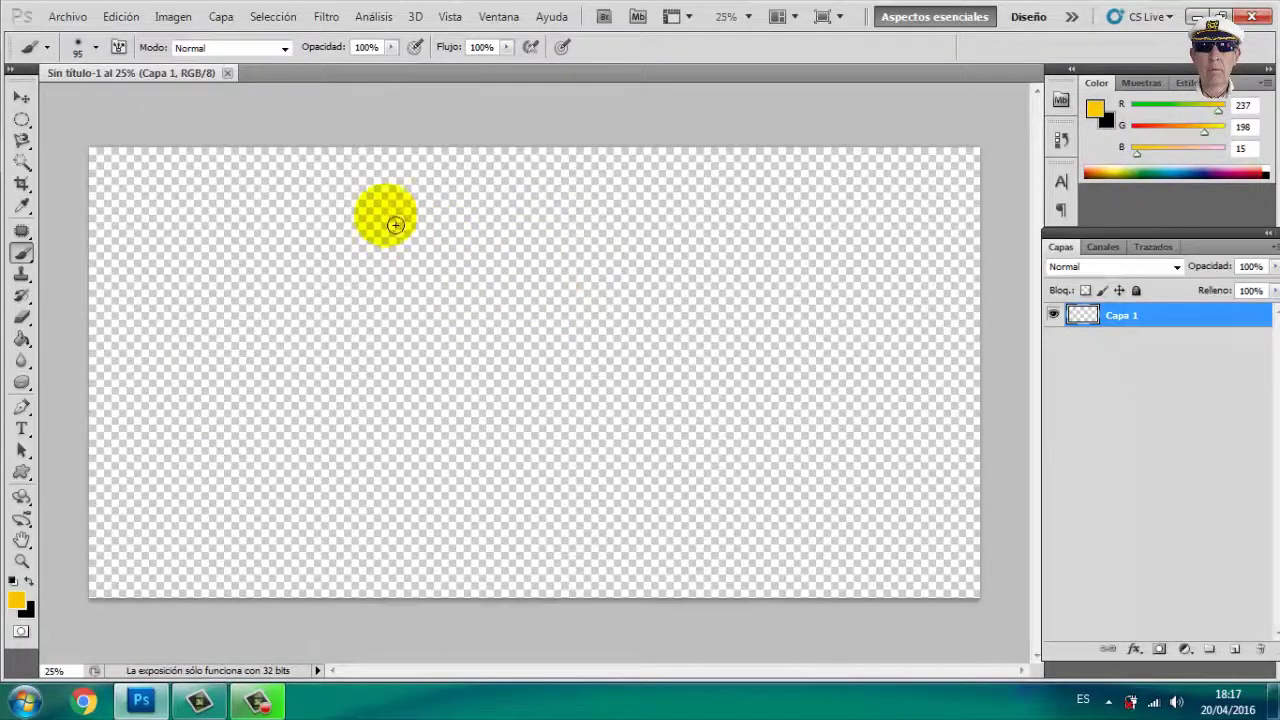
Open the signature image 1.jpg from the Escritorio
left_click(68, 18)
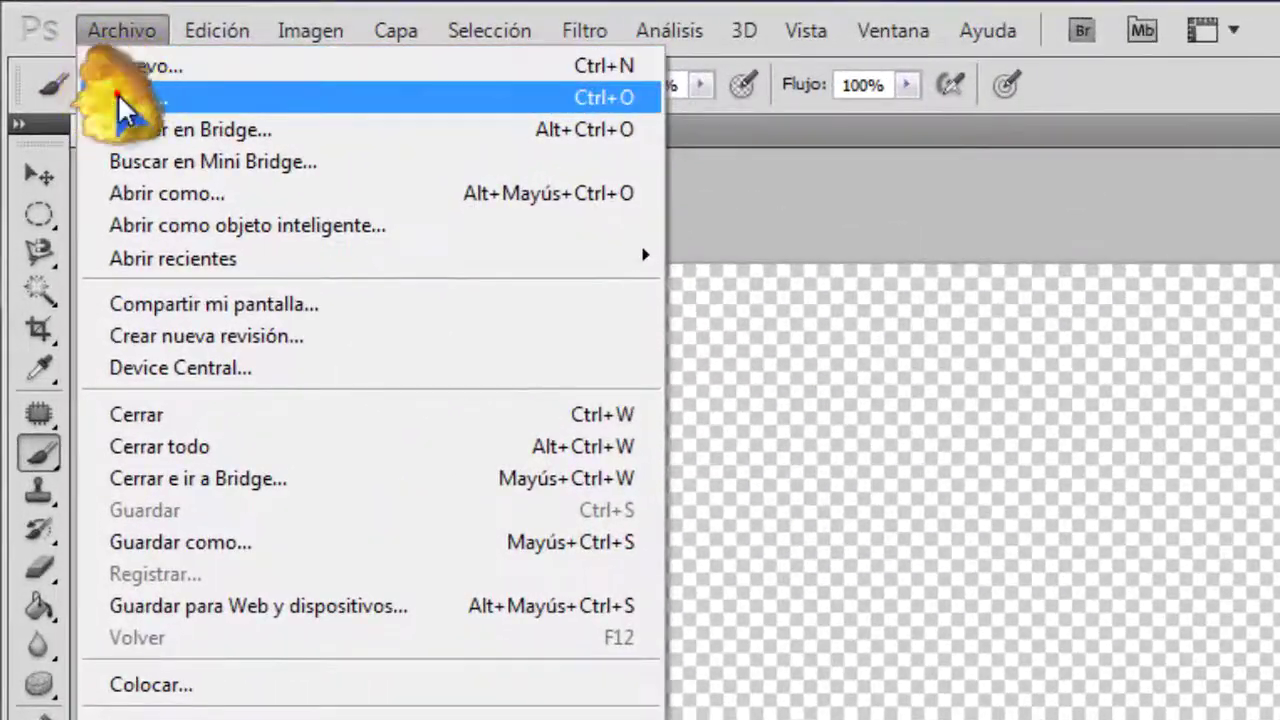
left_click(117, 93)
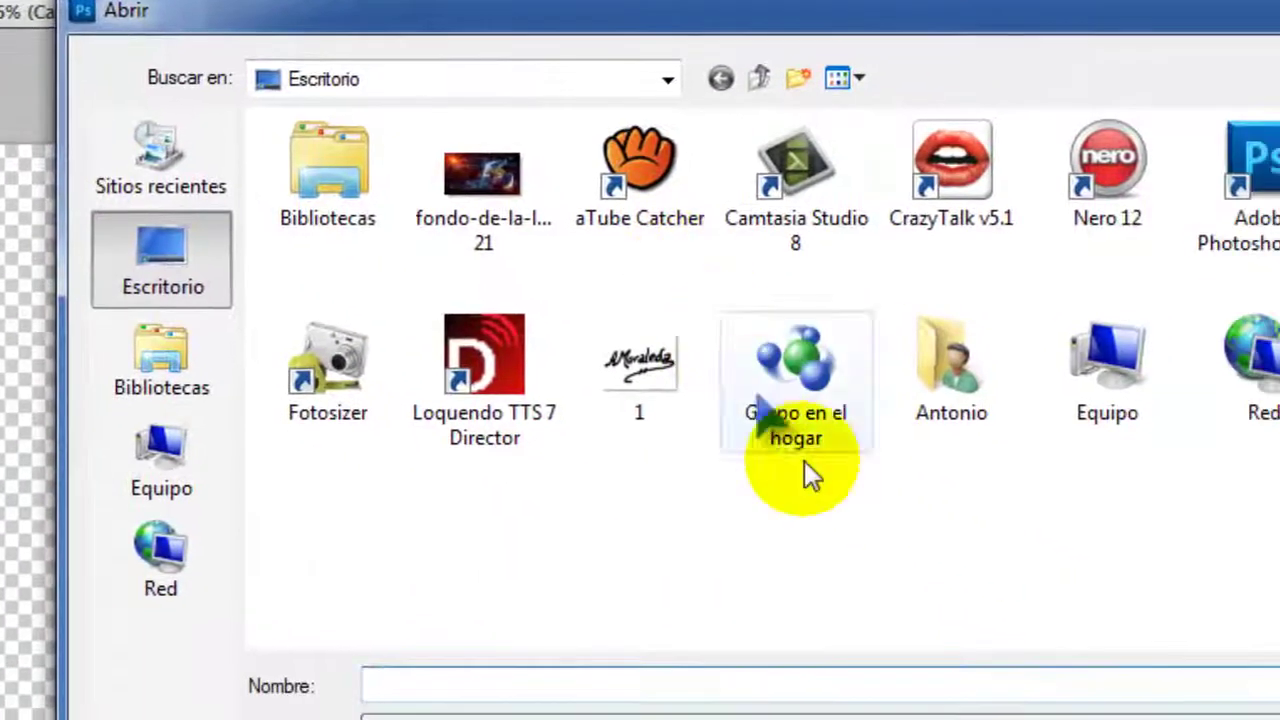
left_click(670, 367)
key("Return")
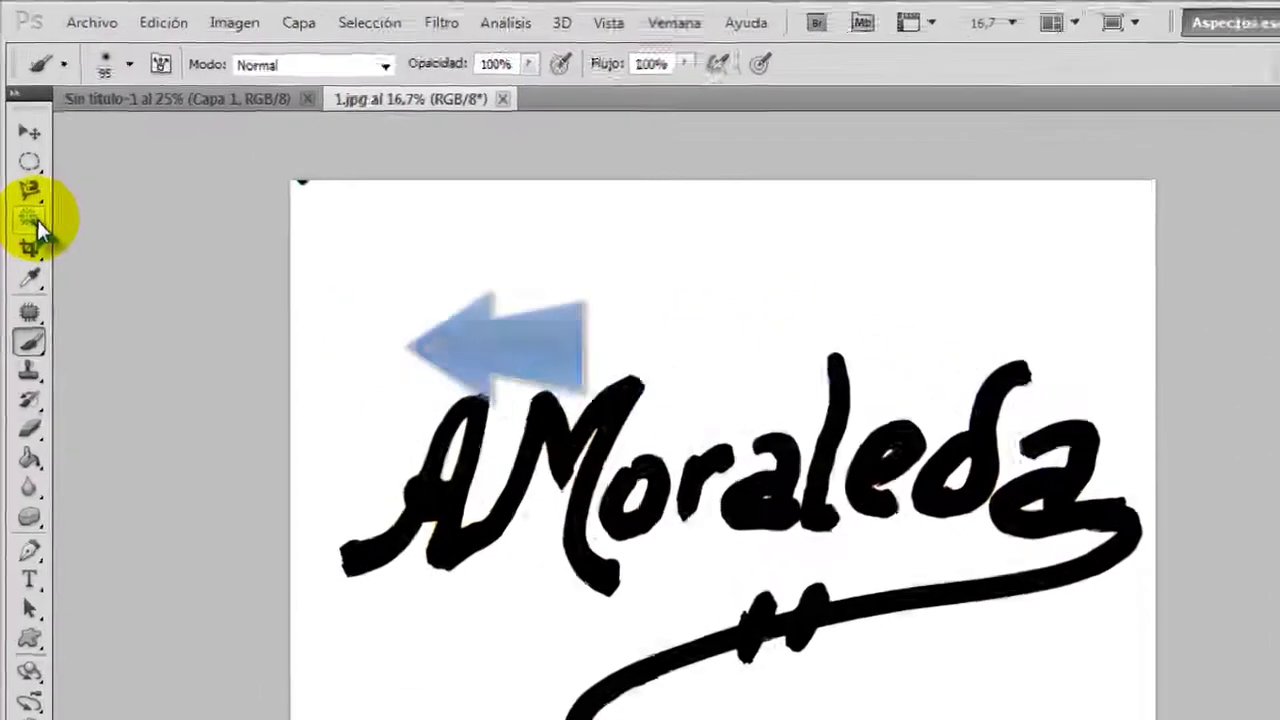
Use the Magic Wand to select the AMoraleda strokes, adding the e, d and final a
left_click(24, 160)
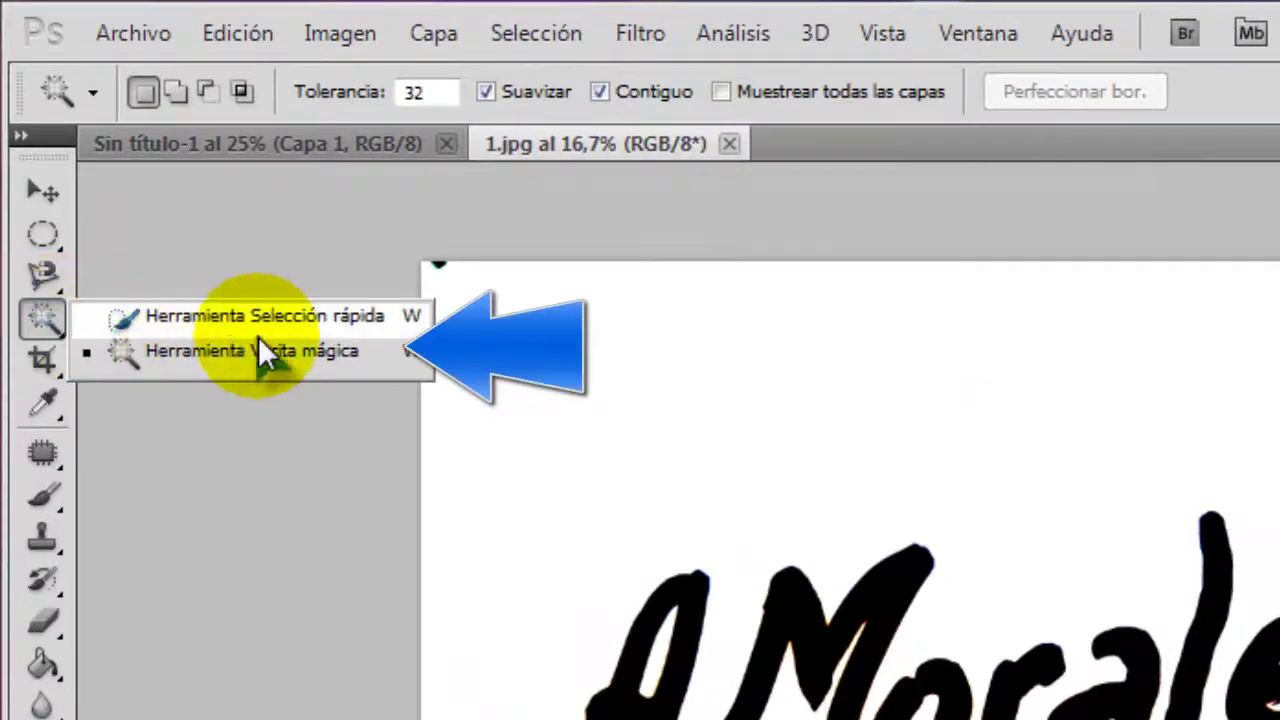
left_click(269, 356)
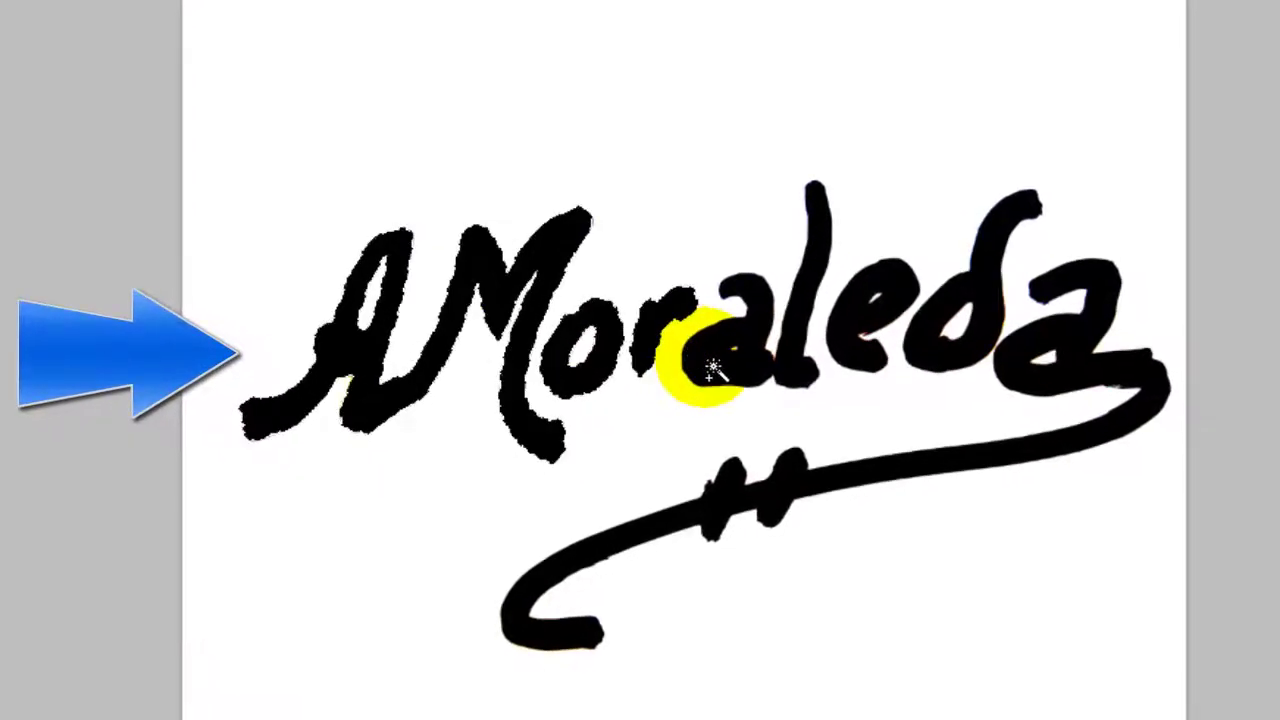
left_click(708, 366)
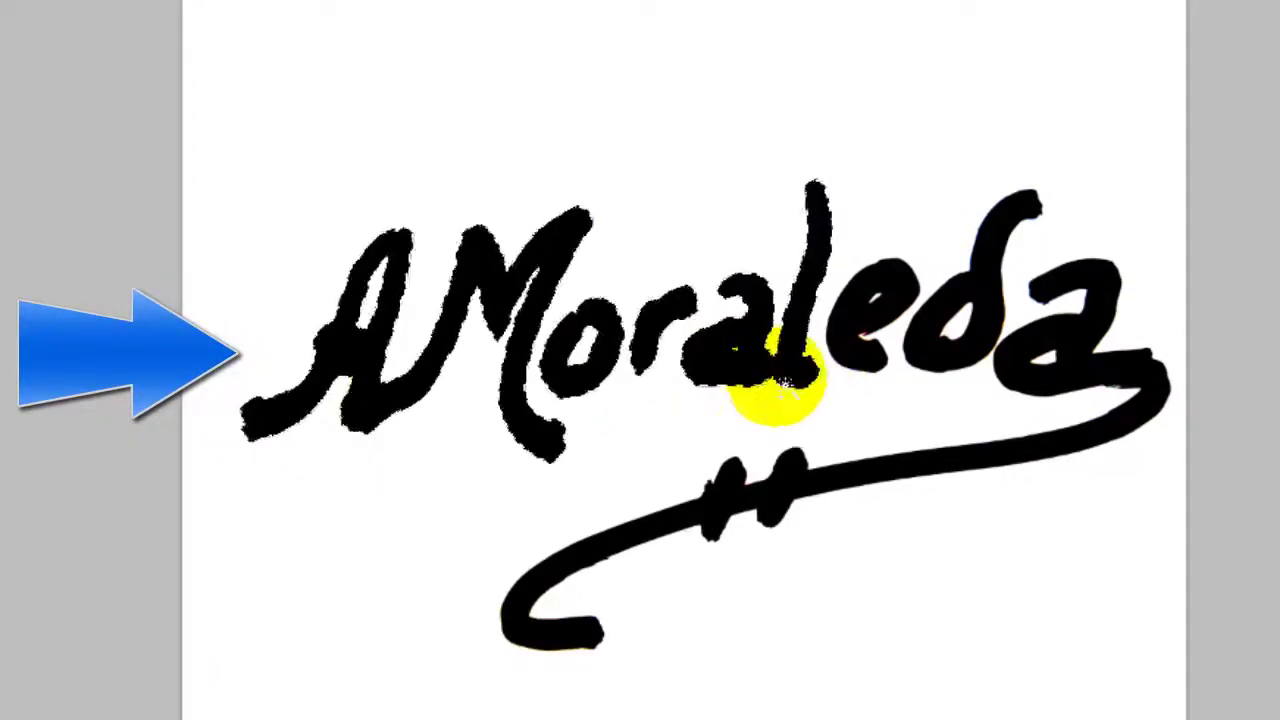
left_click(841, 331)
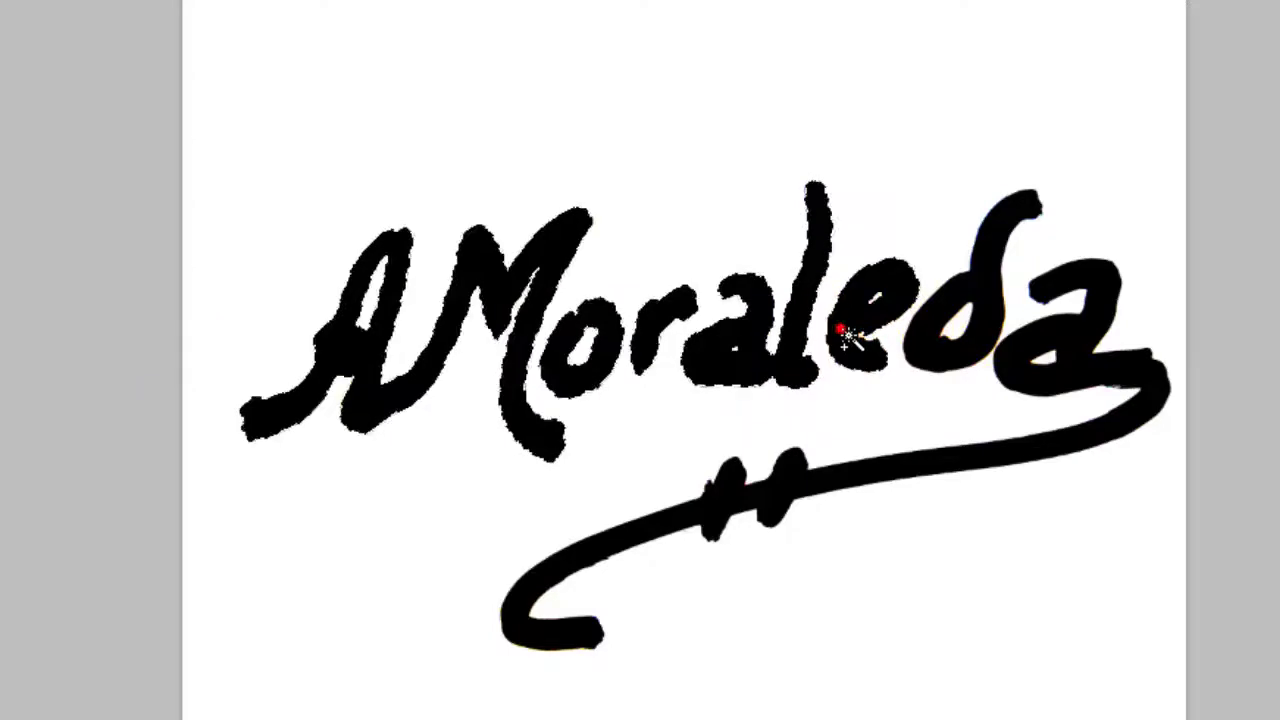
left_click(925, 363)
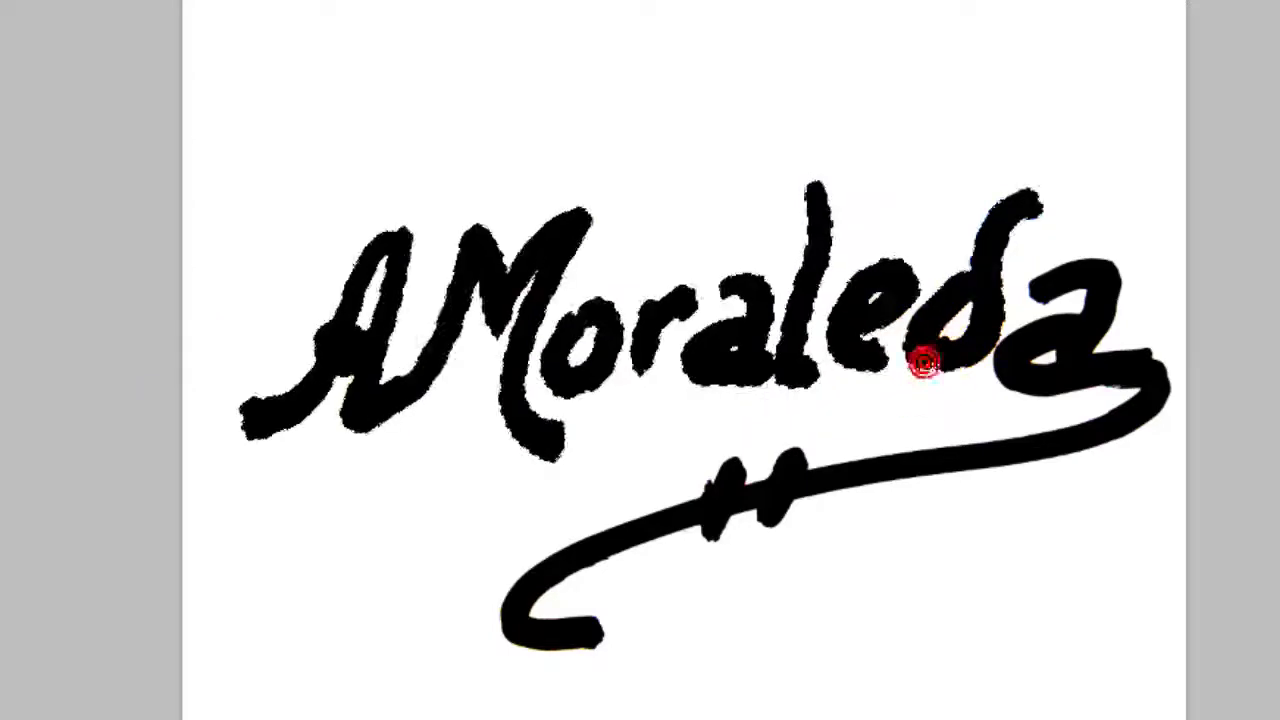
left_click(1068, 342)
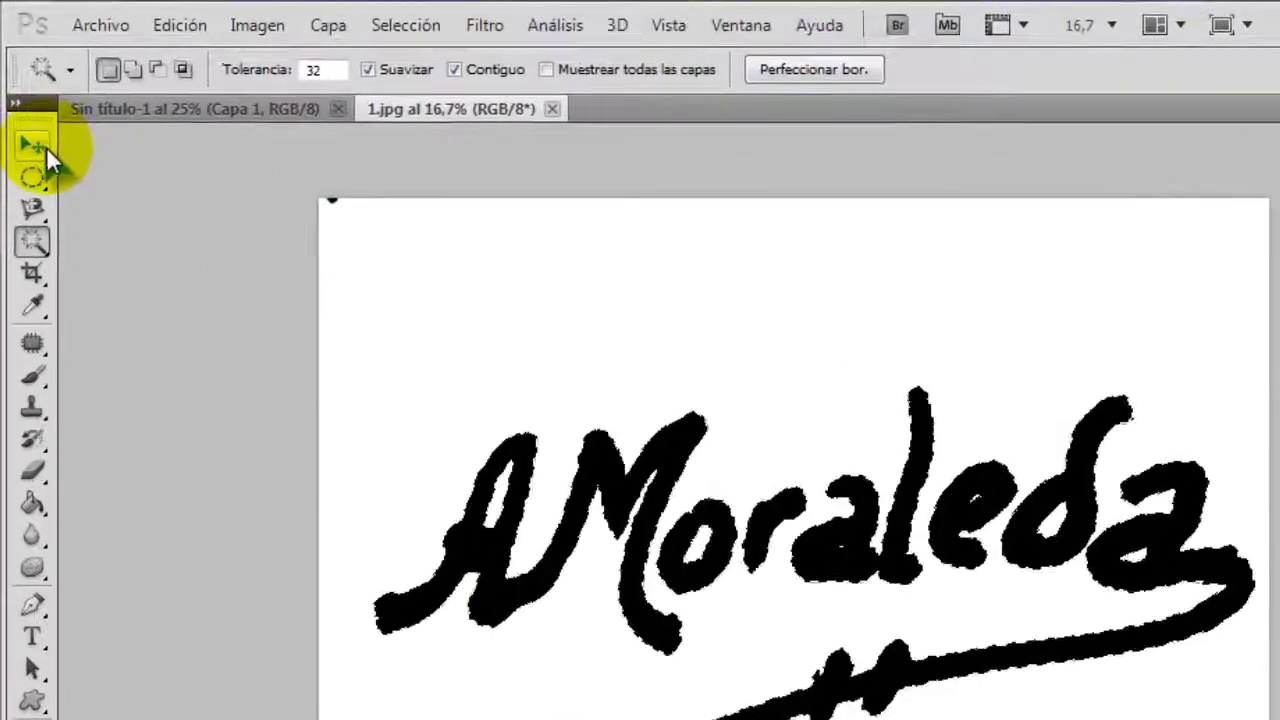
Drag the selected signature strokes with the Move tool onto the Sin título-1 canvas
left_click(46, 147)
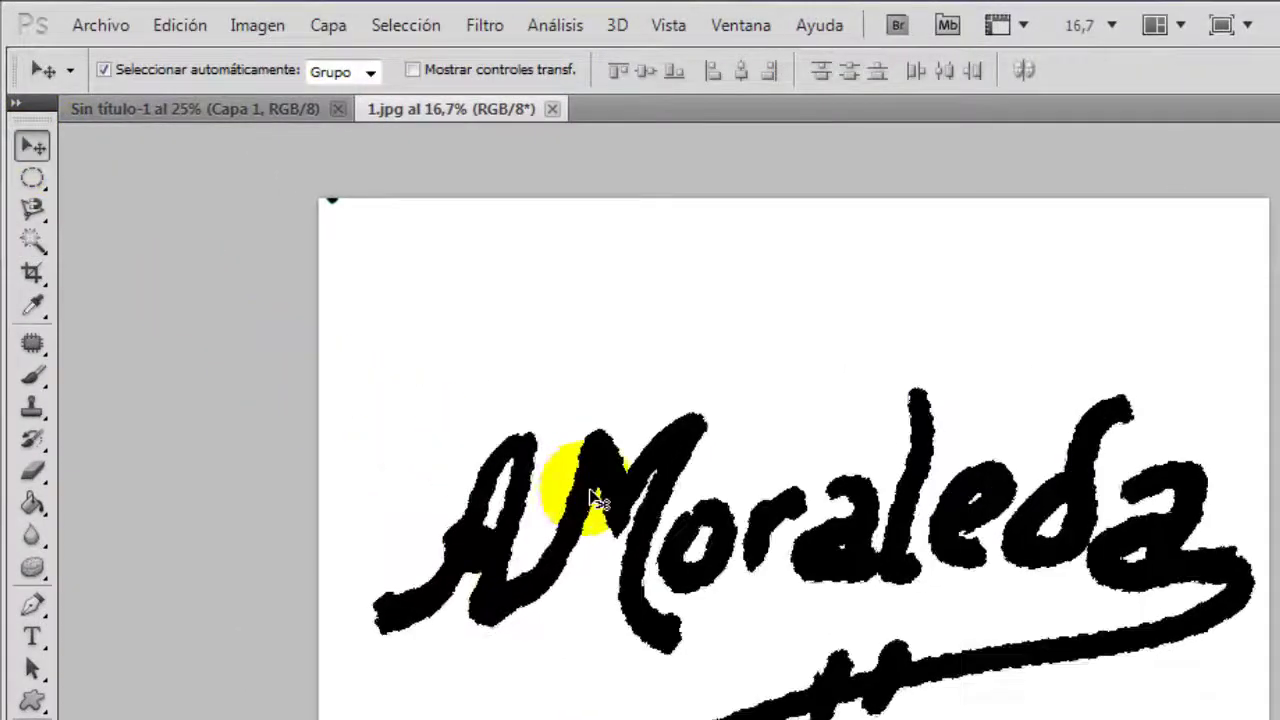
left_click(735, 537)
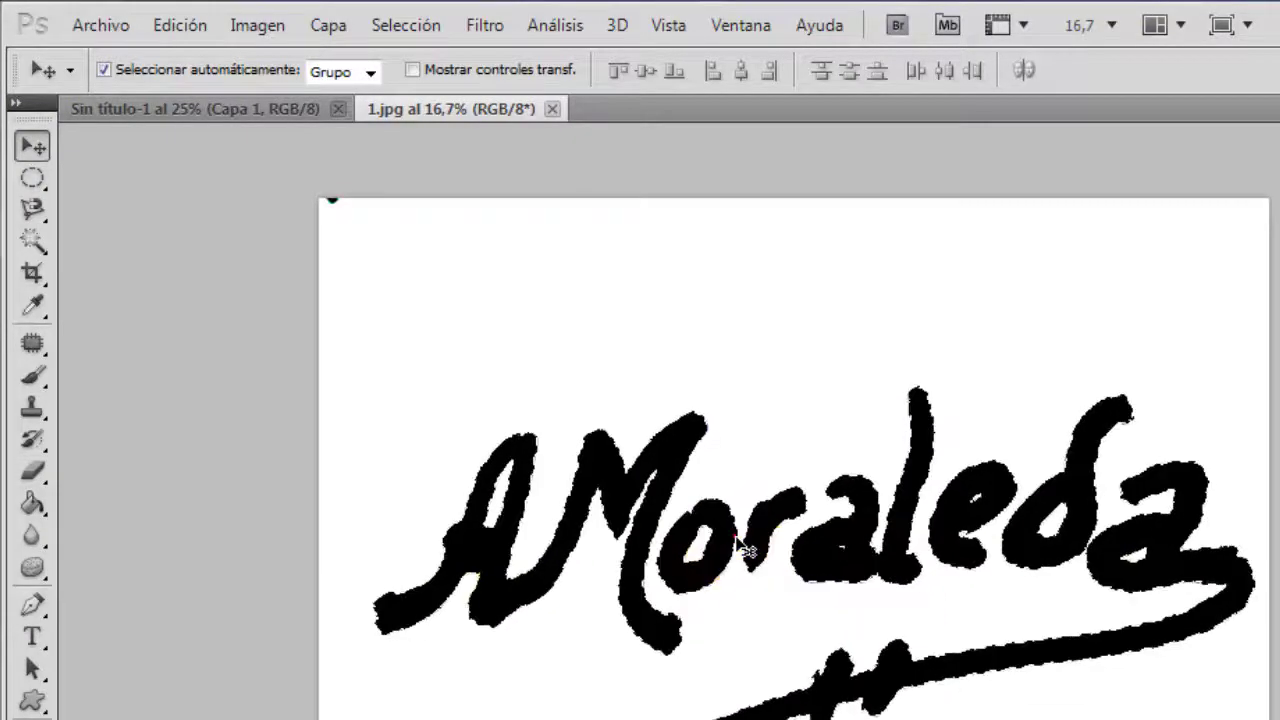
left_click_drag(701, 462, 352, 142)
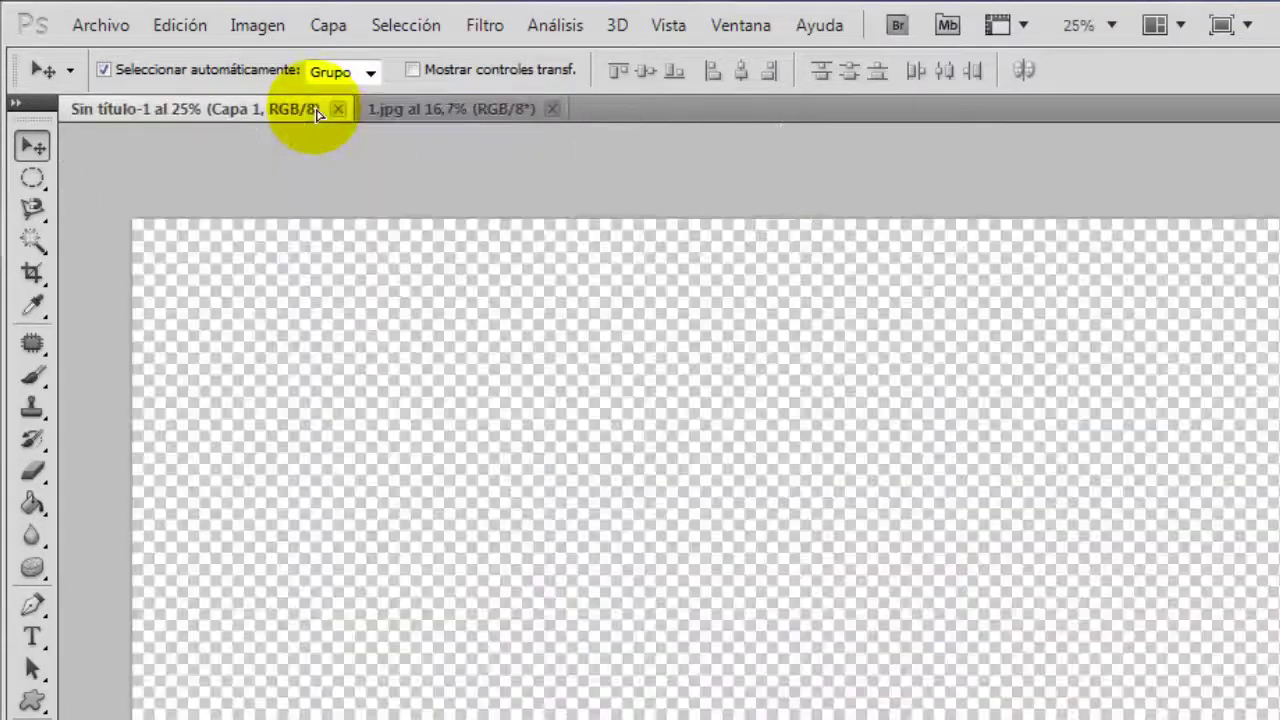
left_click_drag(352, 142, 714, 592)
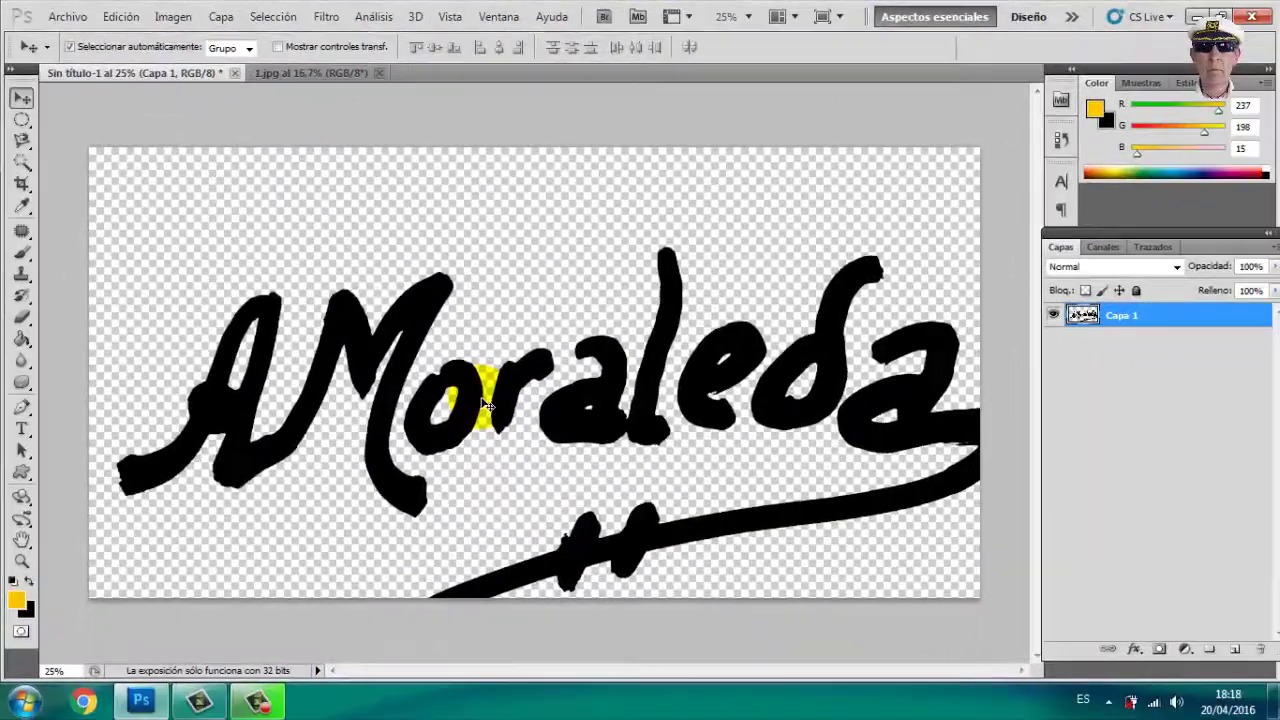
left_click_drag(485, 403, 480, 316)
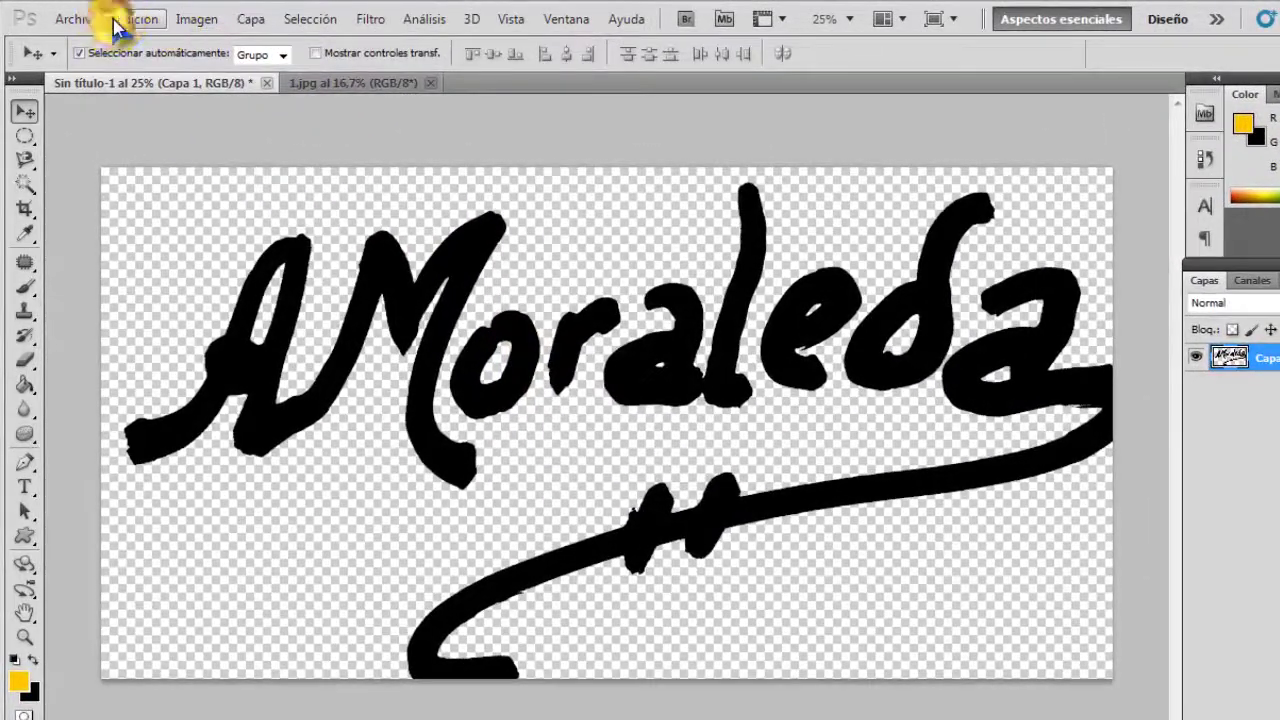
Free-transform the signature down to about 20% and move it near the canvas centre
left_click(118, 20)
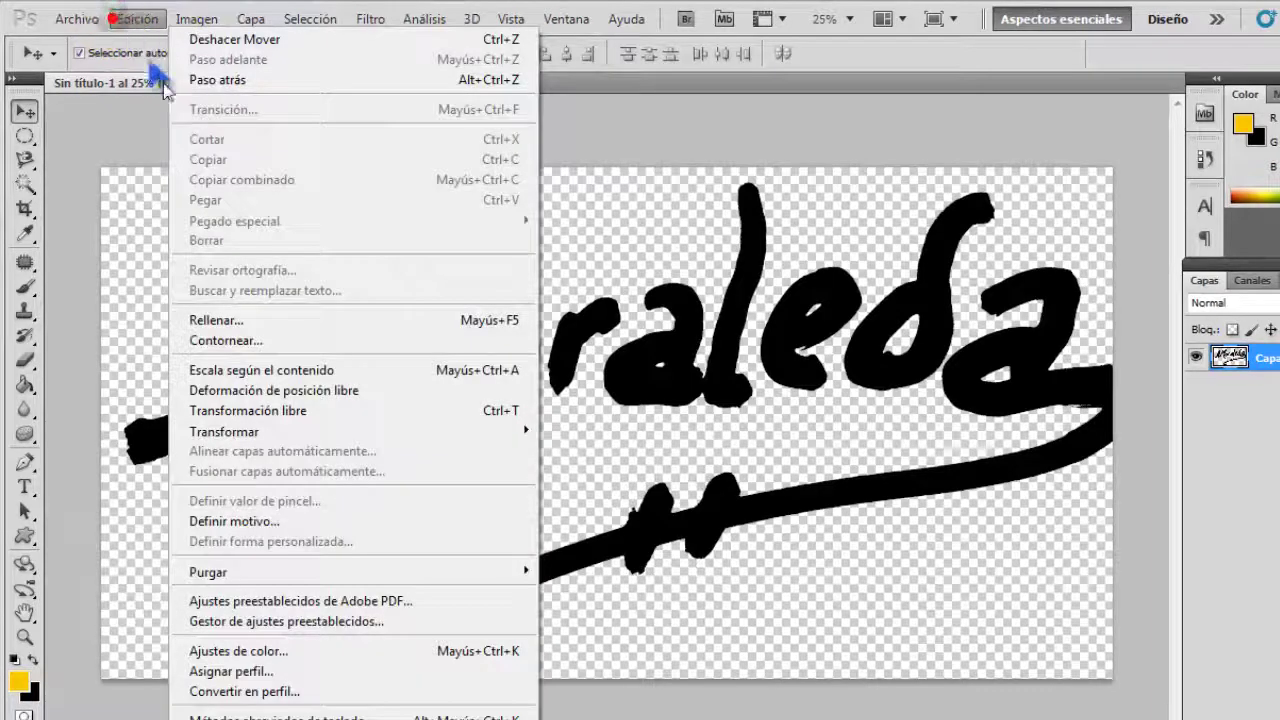
left_click(296, 410)
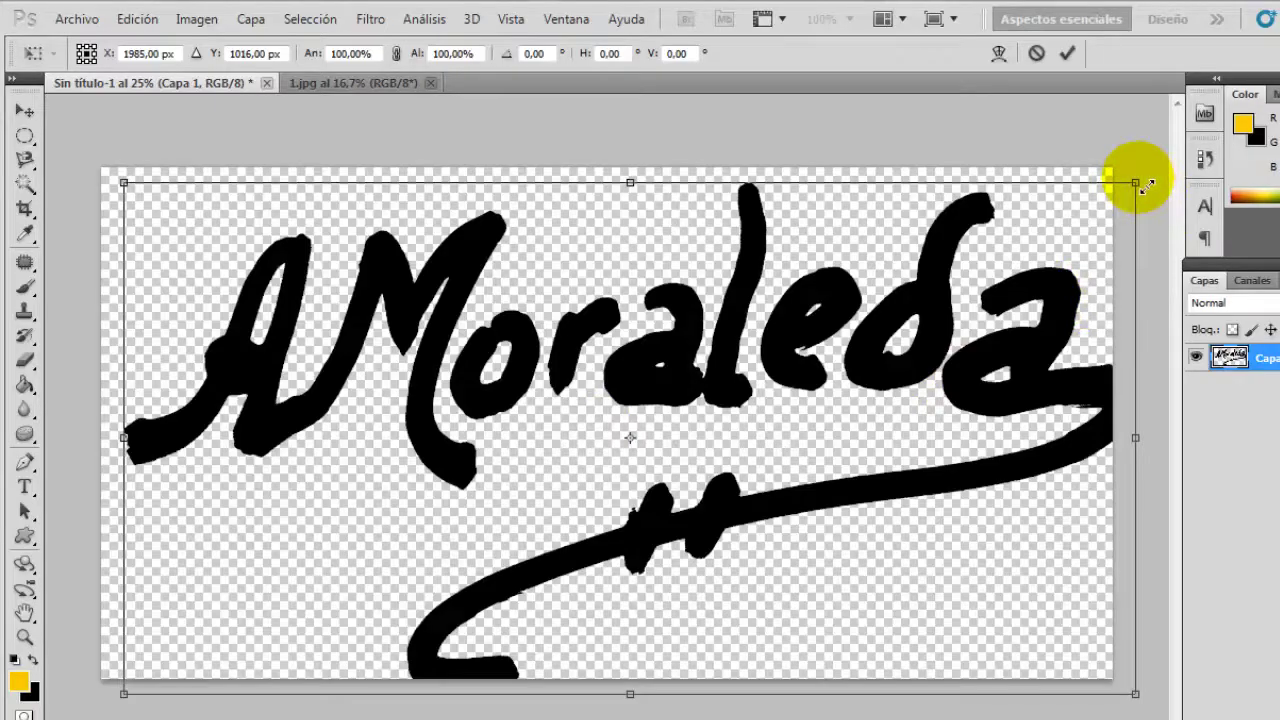
left_click_drag(1146, 186, 529, 487)
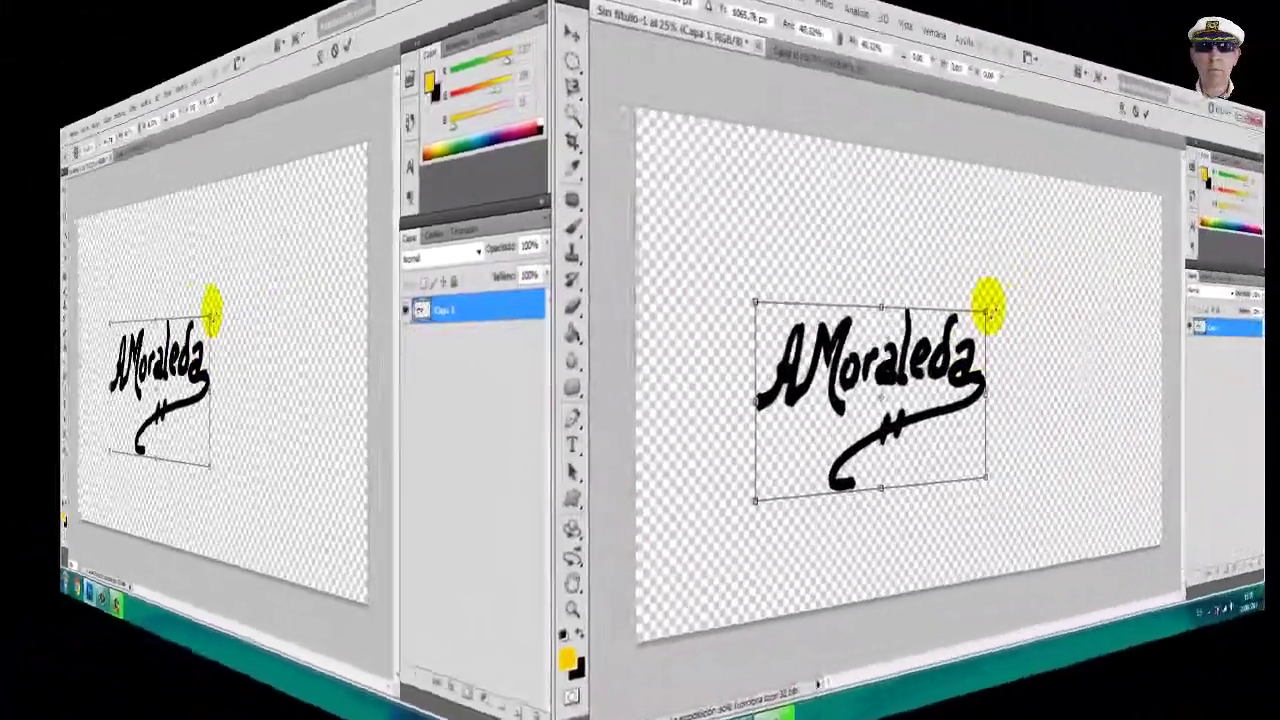
left_click_drag(471, 420, 475, 431)
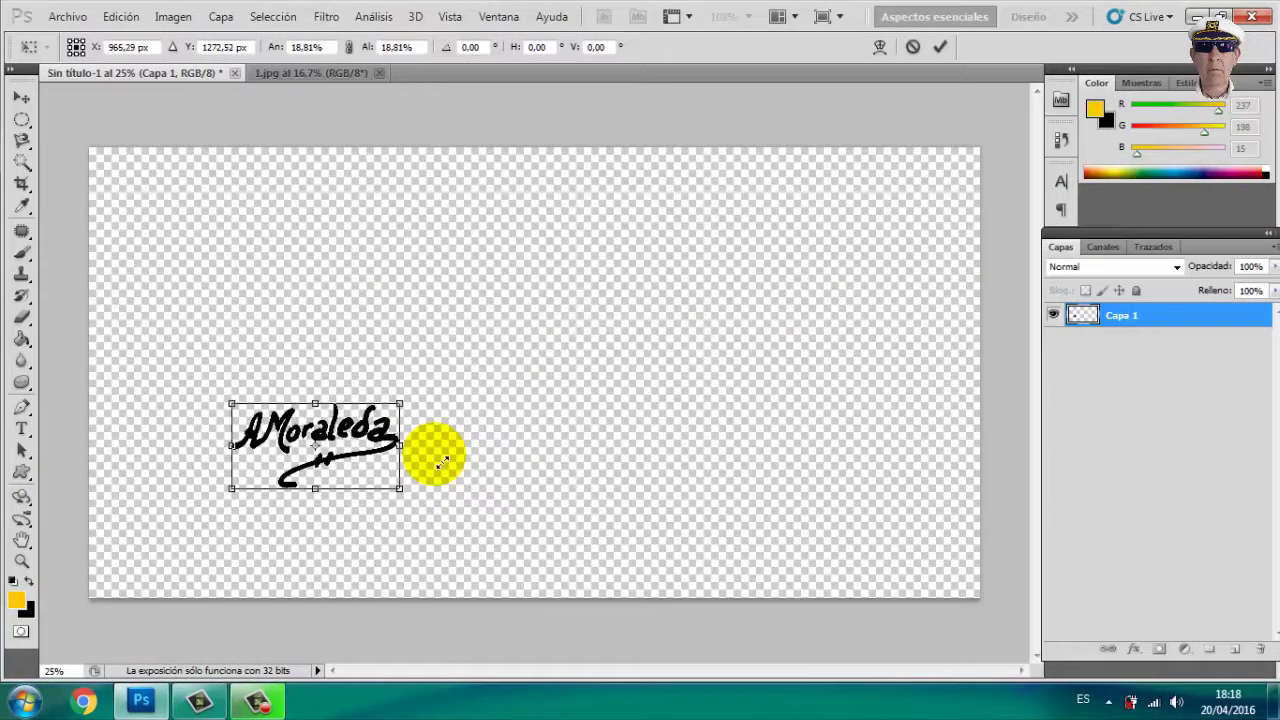
left_click_drag(442, 462, 513, 328)
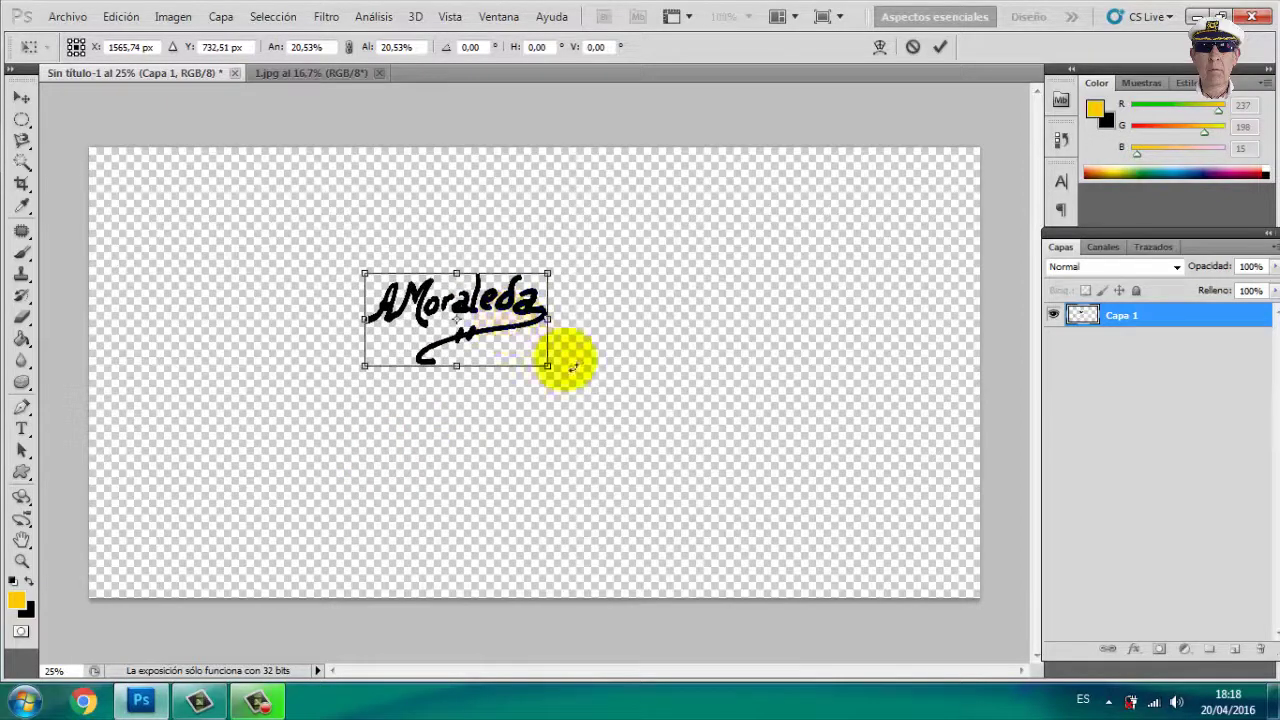
key("Return")
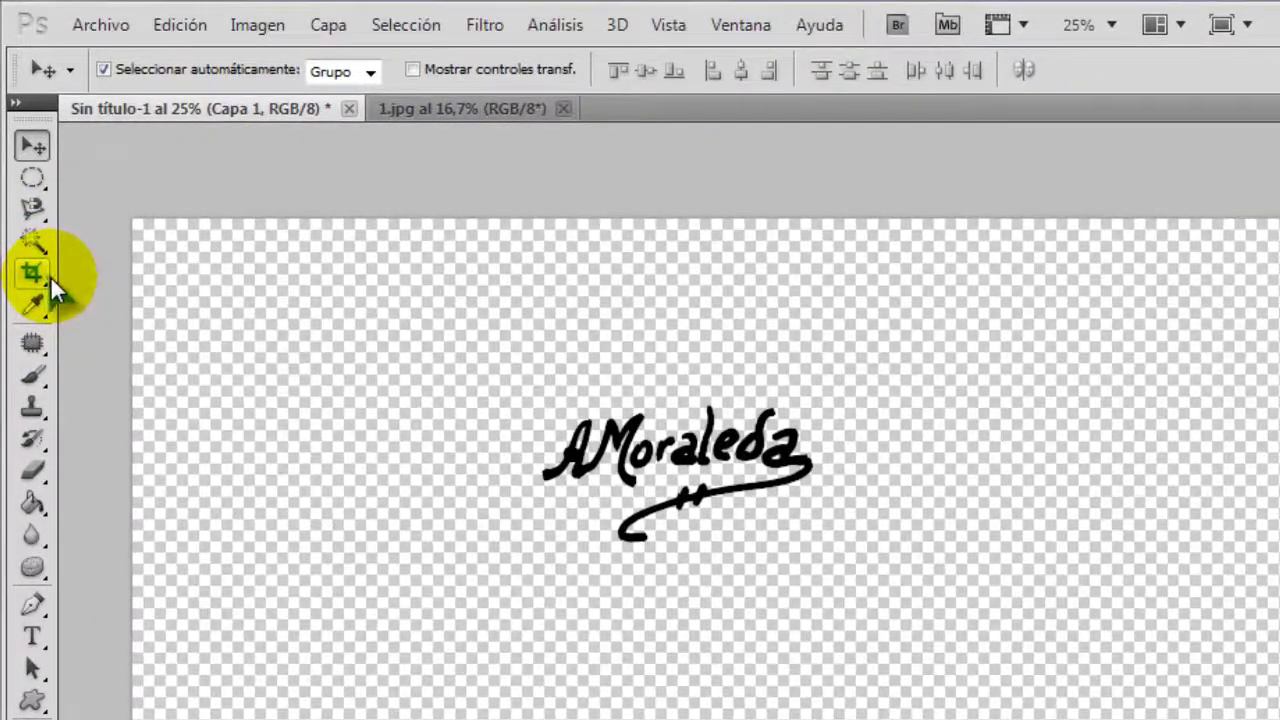
left_click(45, 276)
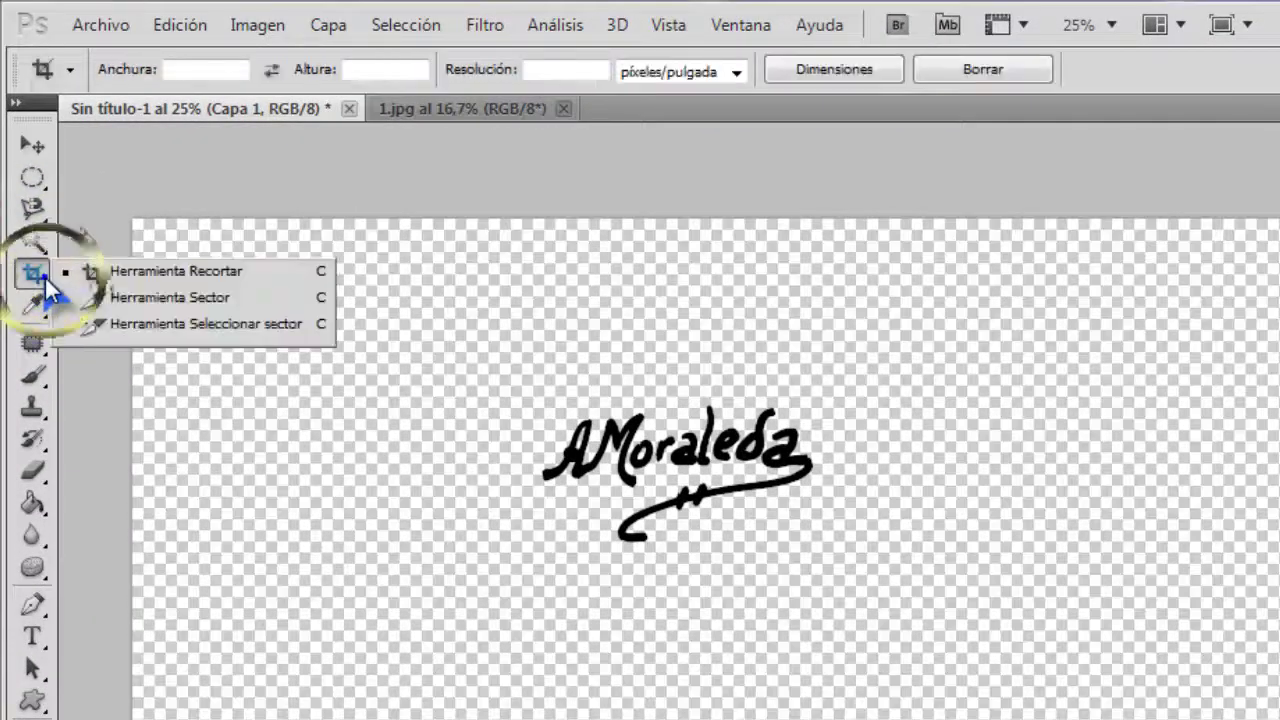
Crop the transparent canvas to a tight box around the AMoraleda signature
left_click(127, 273)
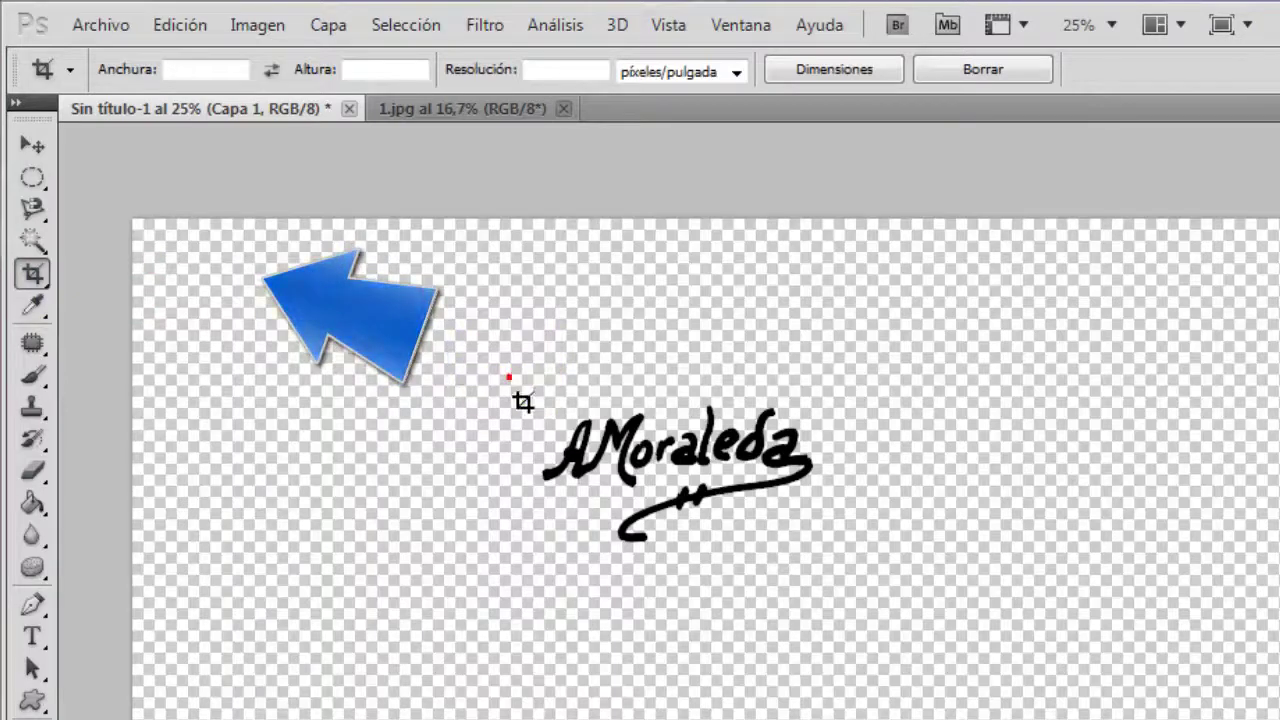
left_click_drag(509, 377, 930, 566)
left_click_drag(784, 587, 845, 584)
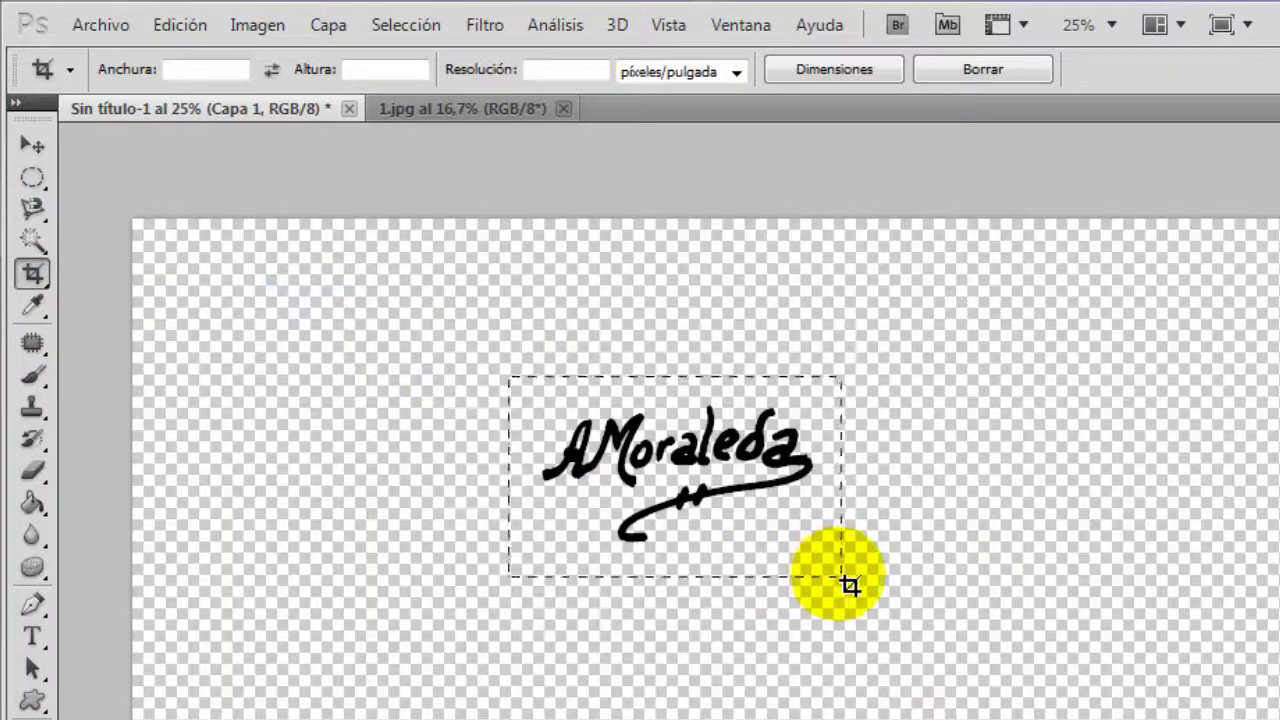
left_click_drag(845, 584, 851, 583)
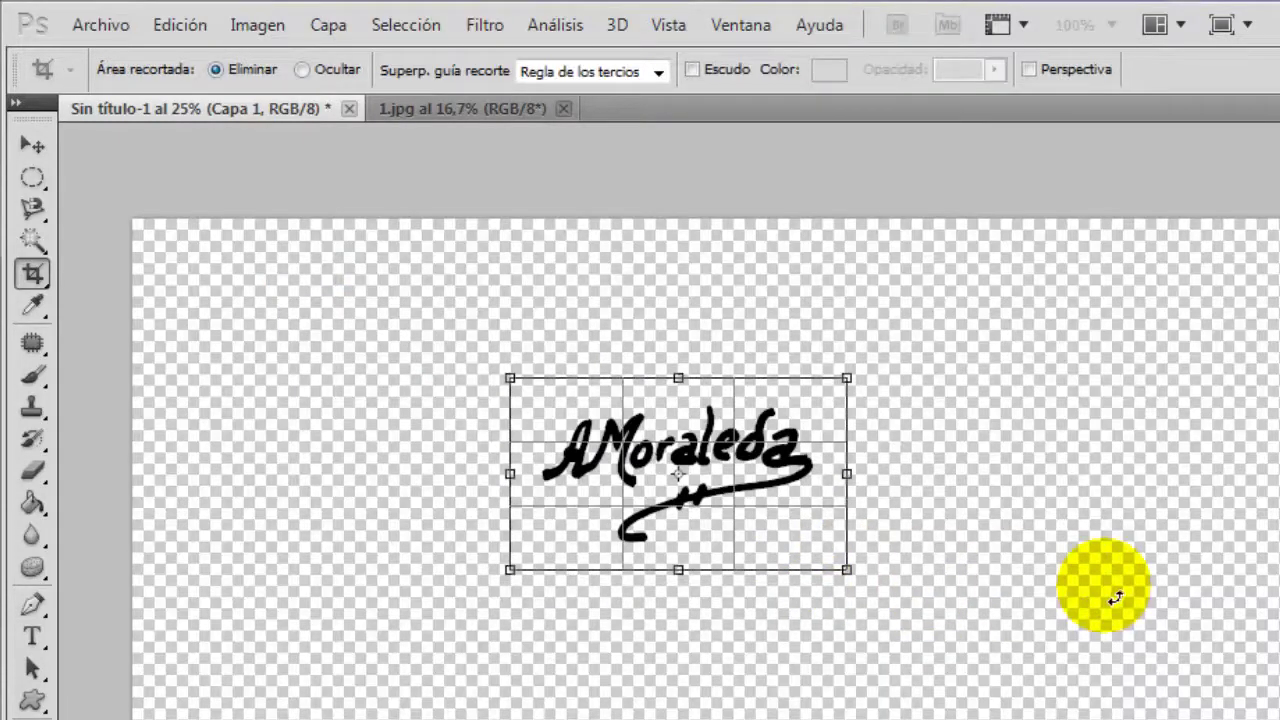
left_click(34, 145)
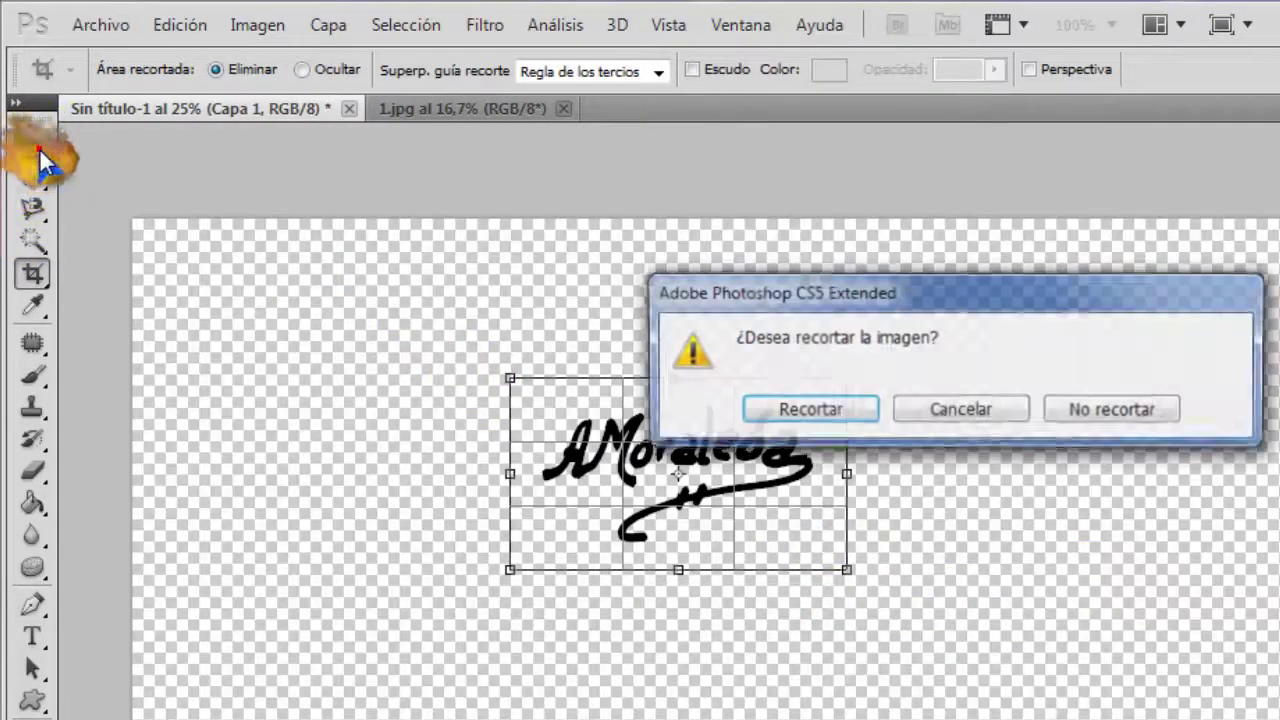
left_click(828, 410)
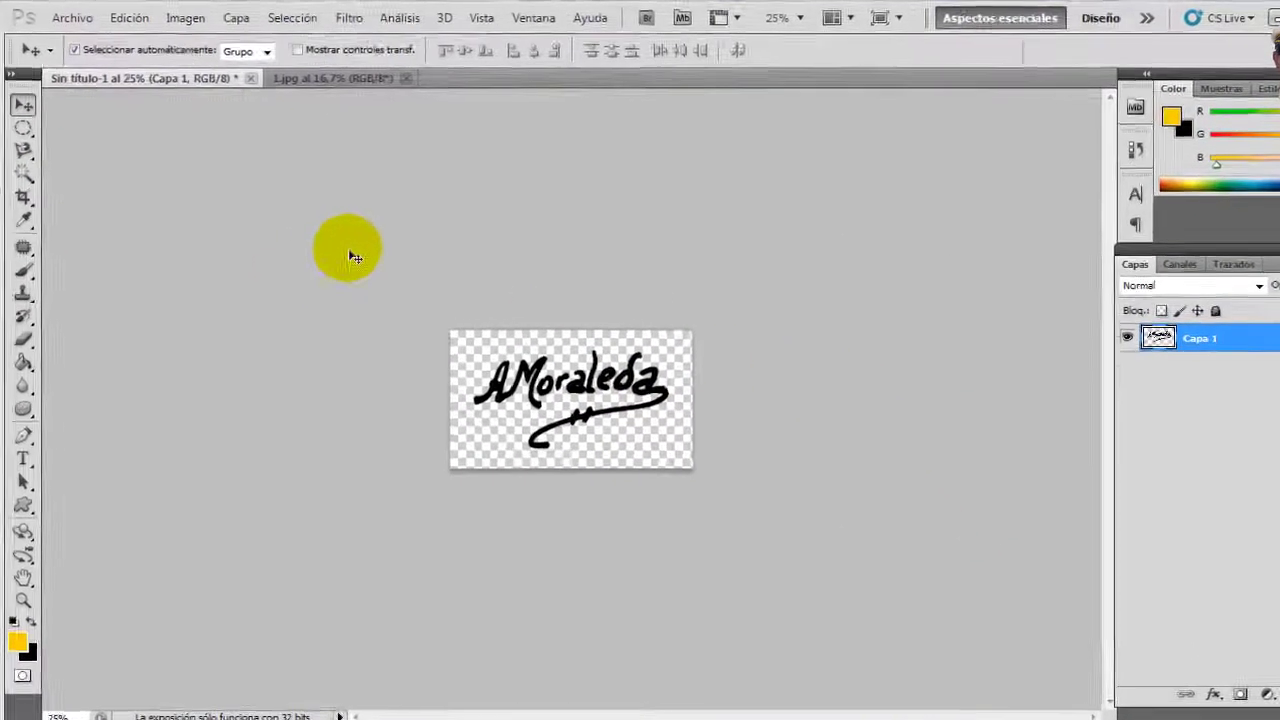
Define the cropped signature as a new brush named 'firma'
left_click(184, 26)
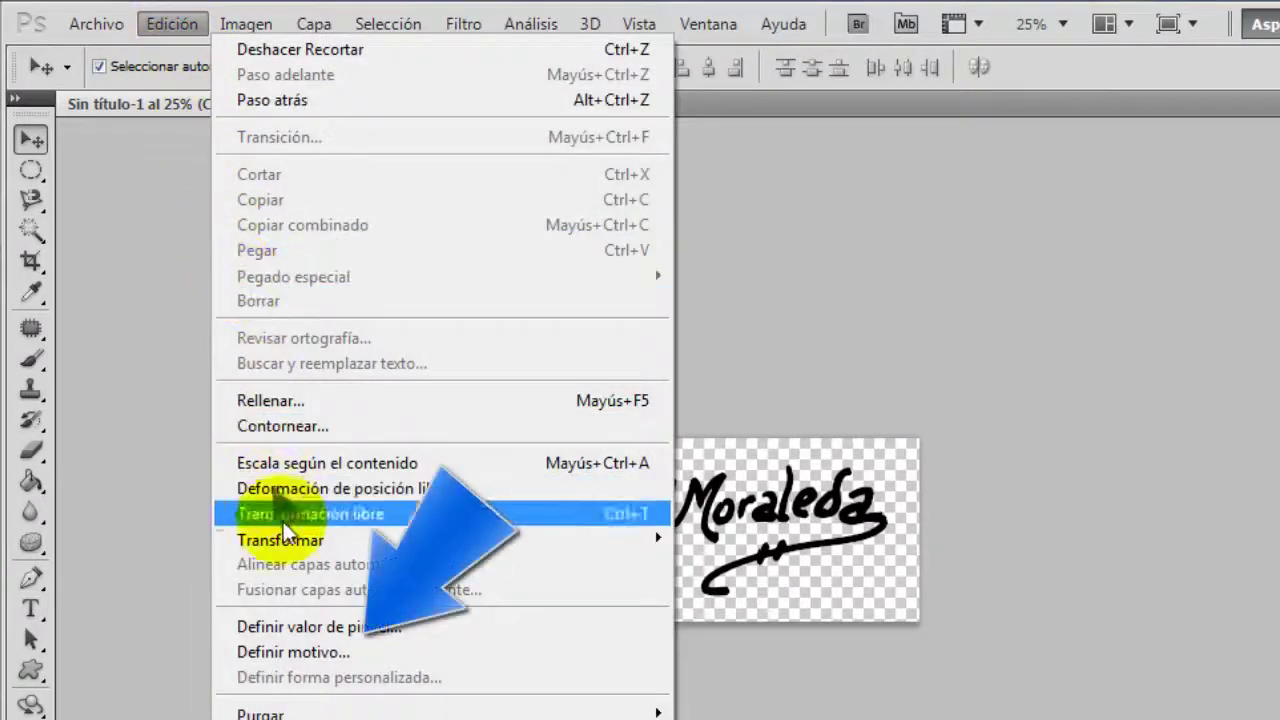
left_click(310, 628)
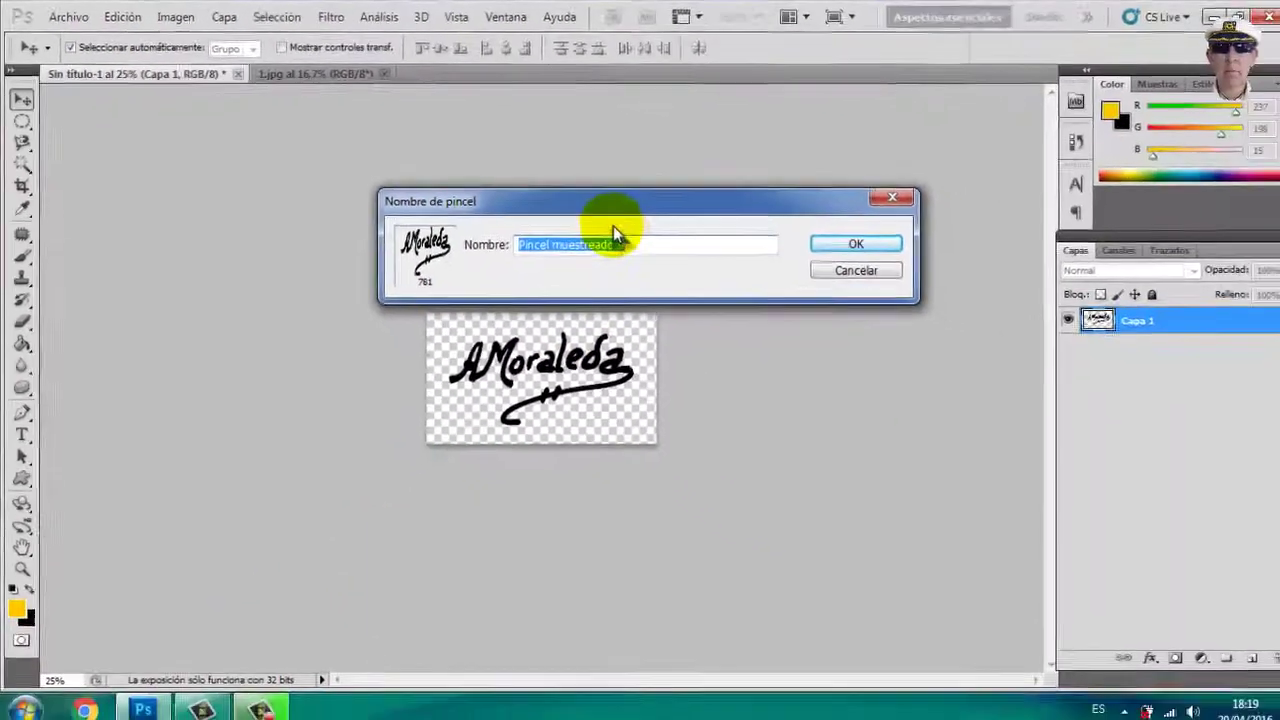
type("firma")
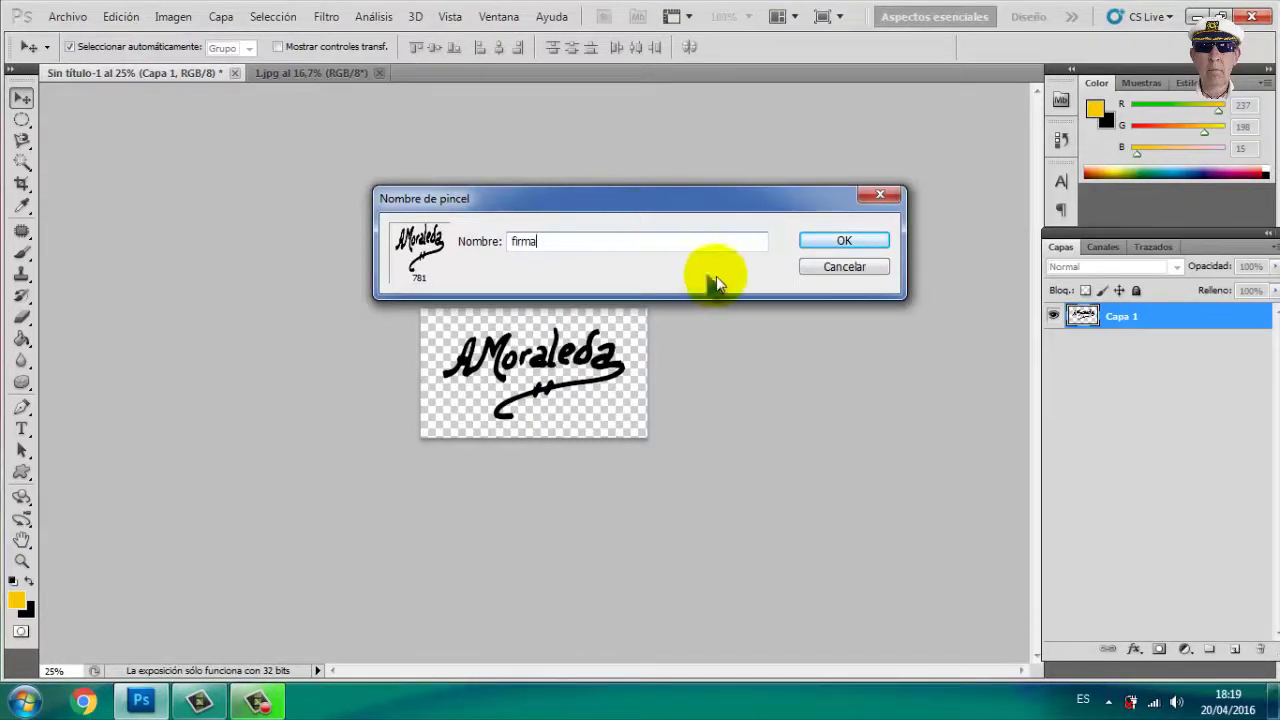
left_click(830, 243)
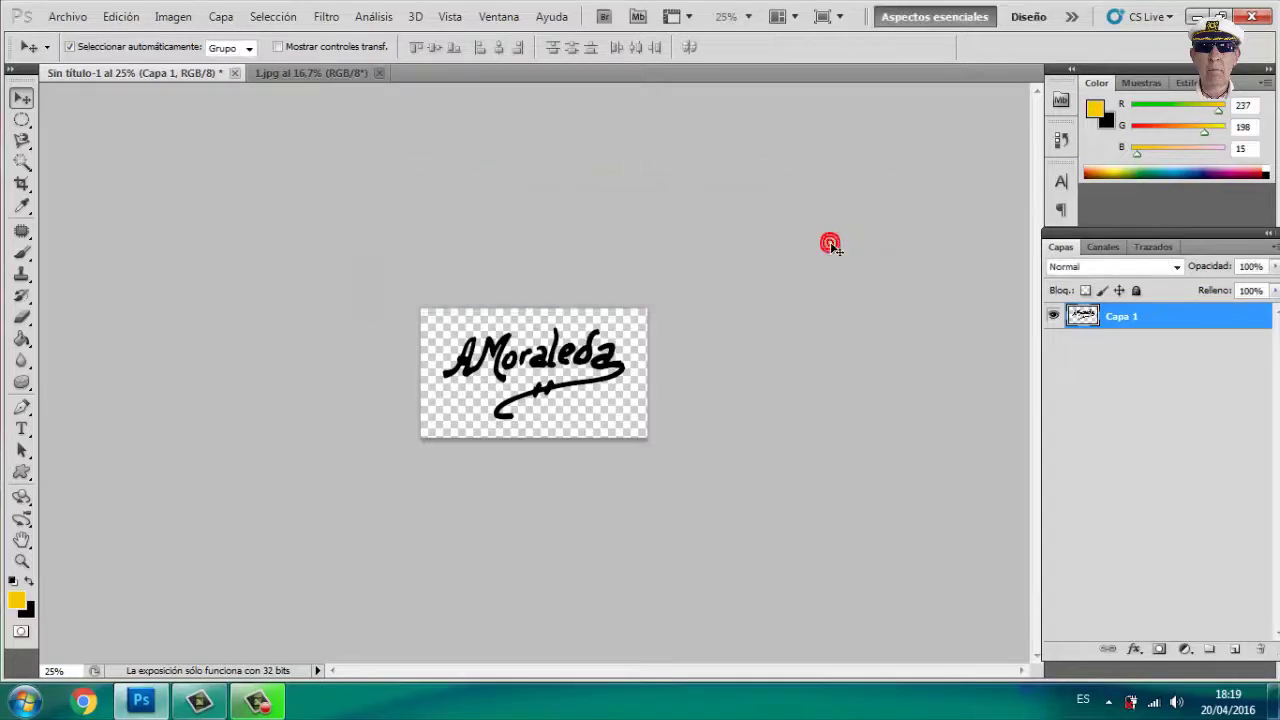
Close 1.jpg and Sin título-1 without saving, then open fondo-de-la-luna 21.jpg
left_click(377, 72)
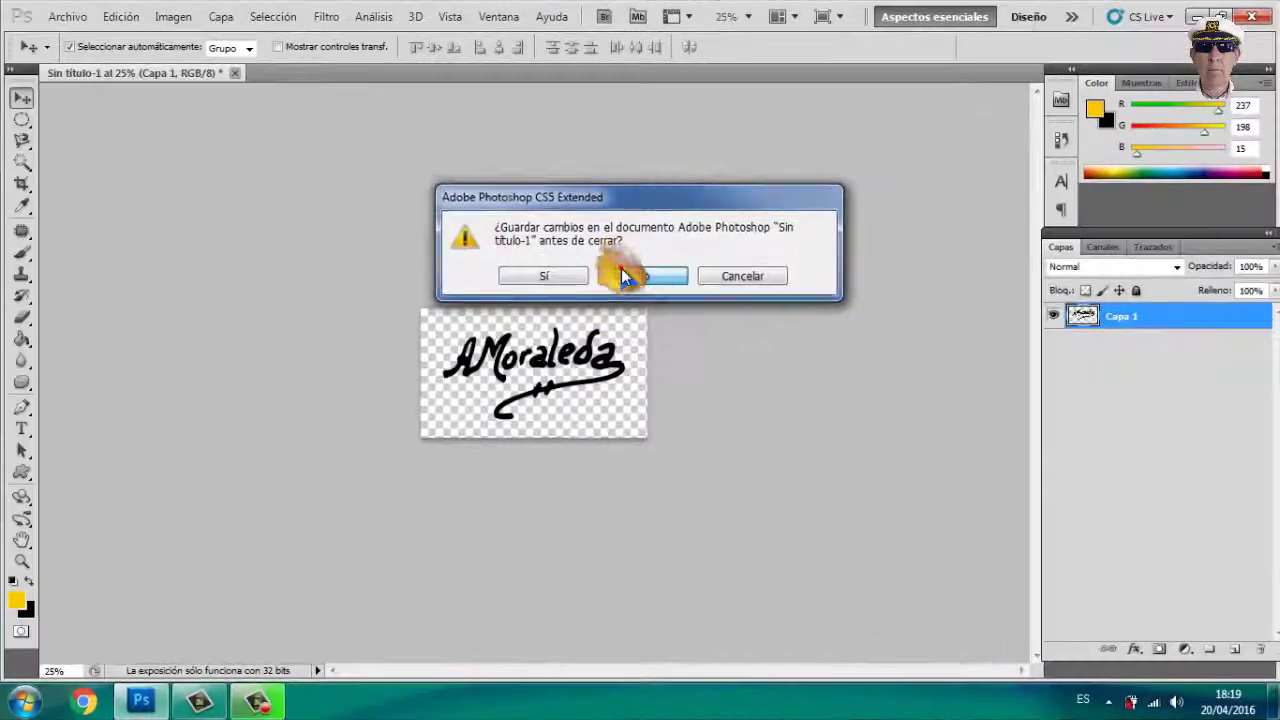
left_click(622, 270)
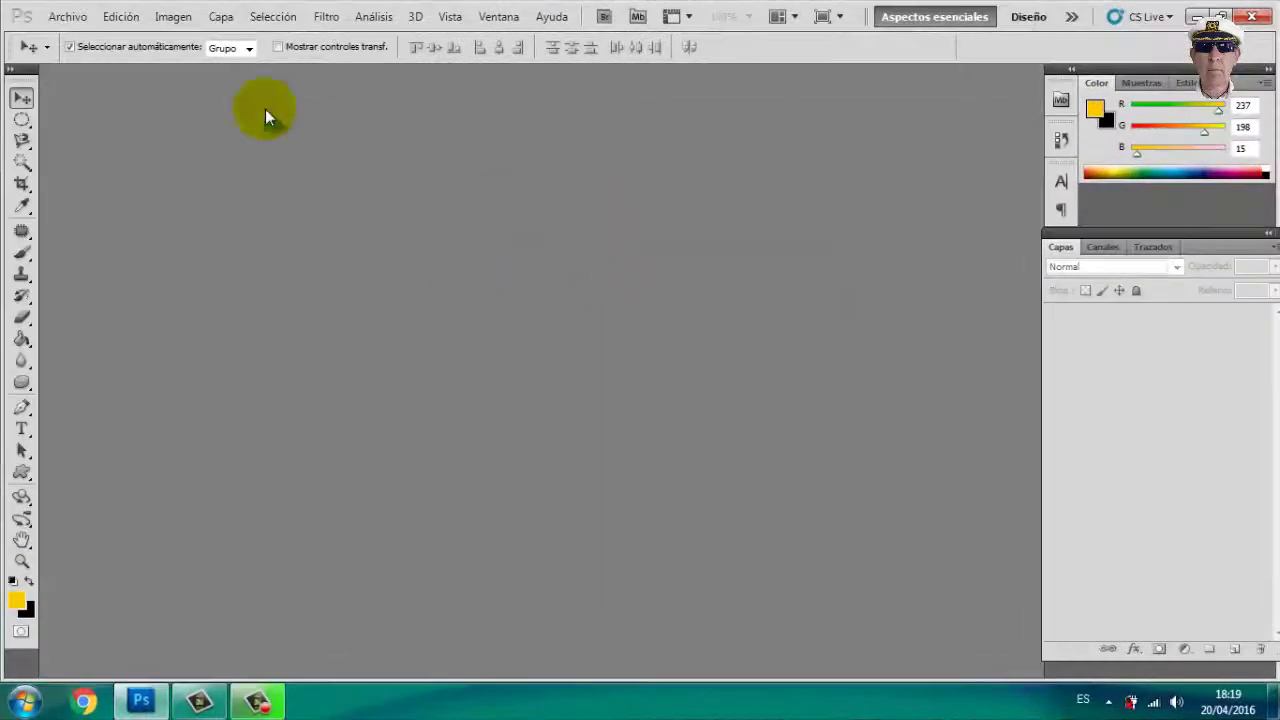
left_click(68, 17)
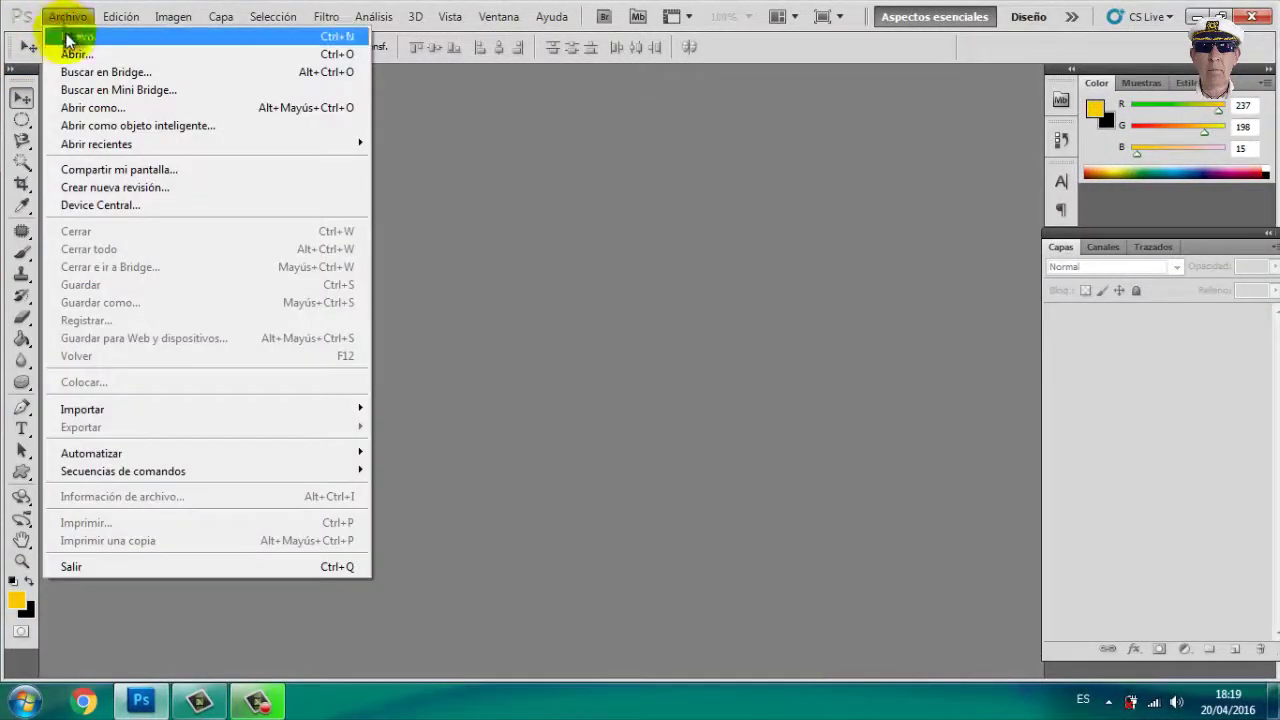
left_click(69, 56)
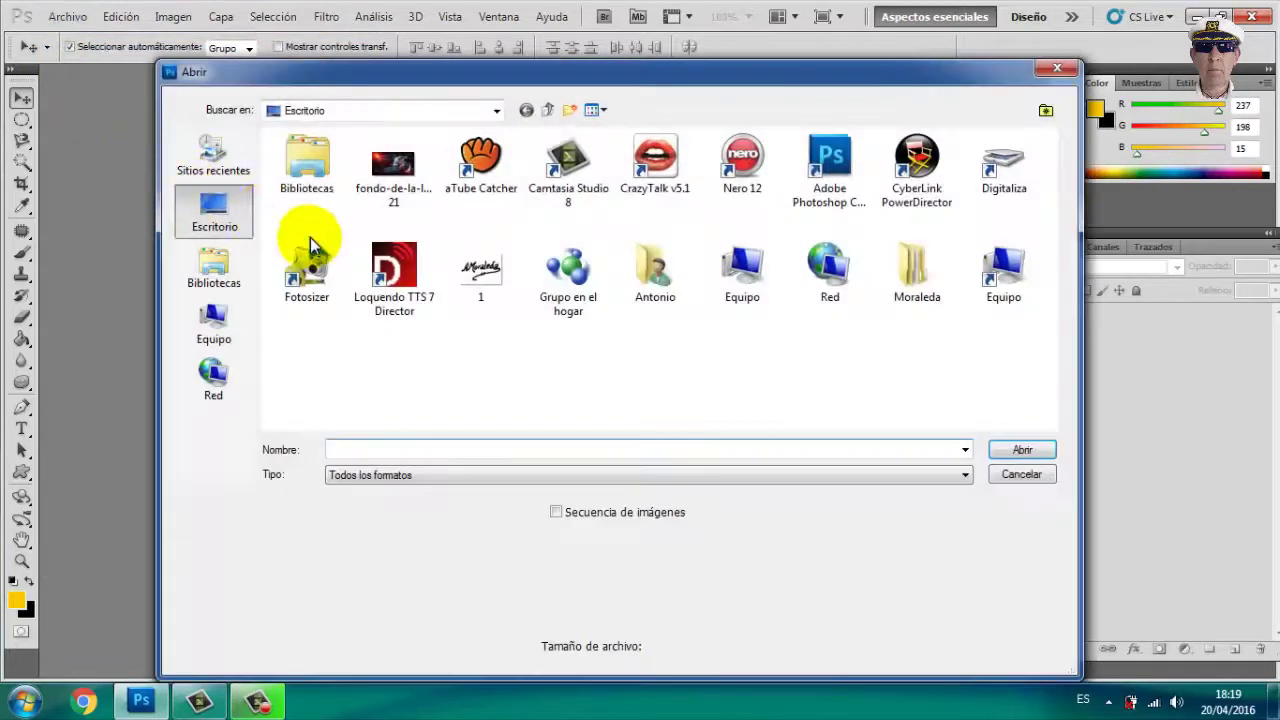
left_click(376, 176)
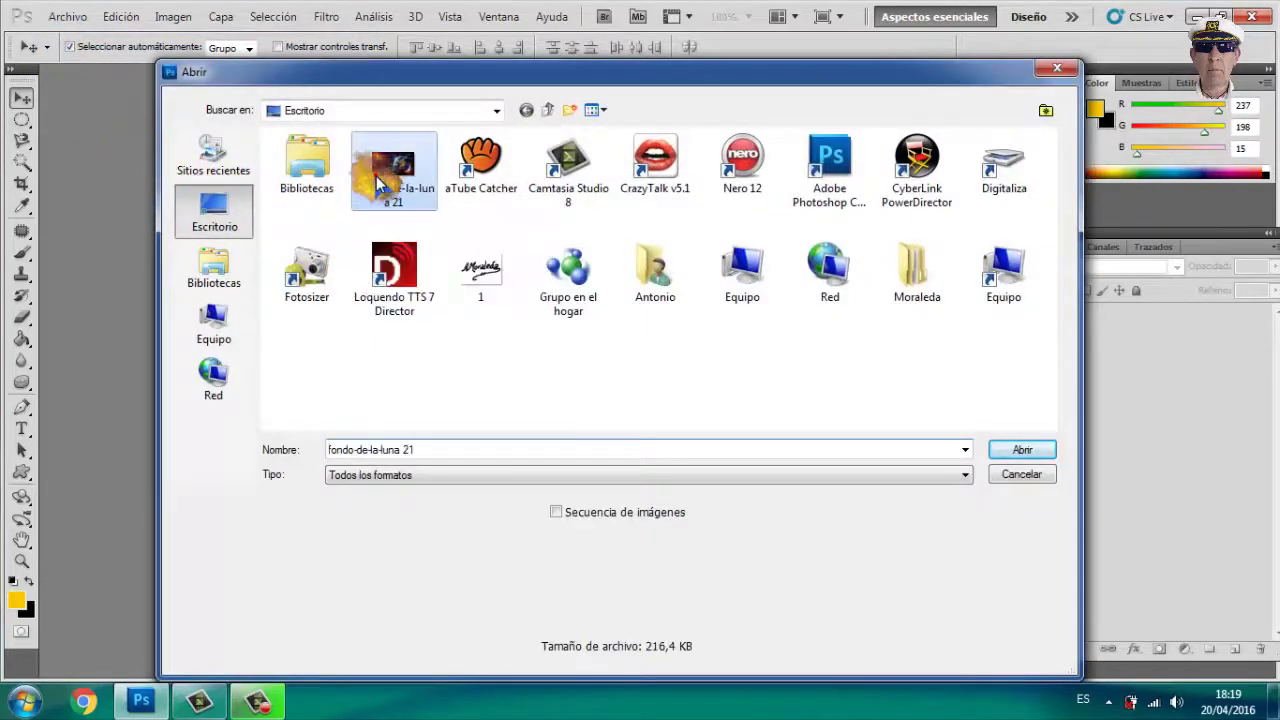
left_click(1021, 449)
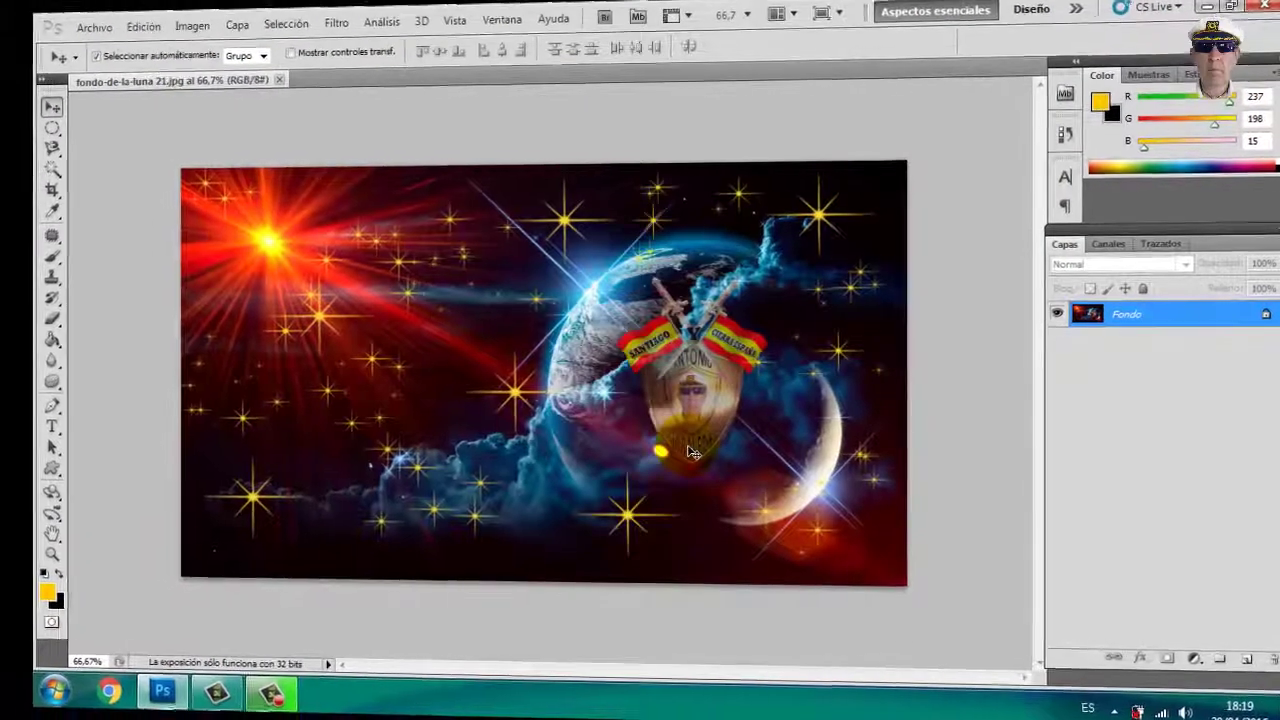
Add empty layer Capa 1 and choose the 781 px AMoraleda brush for the Paintbrush
key("ctrl+0")
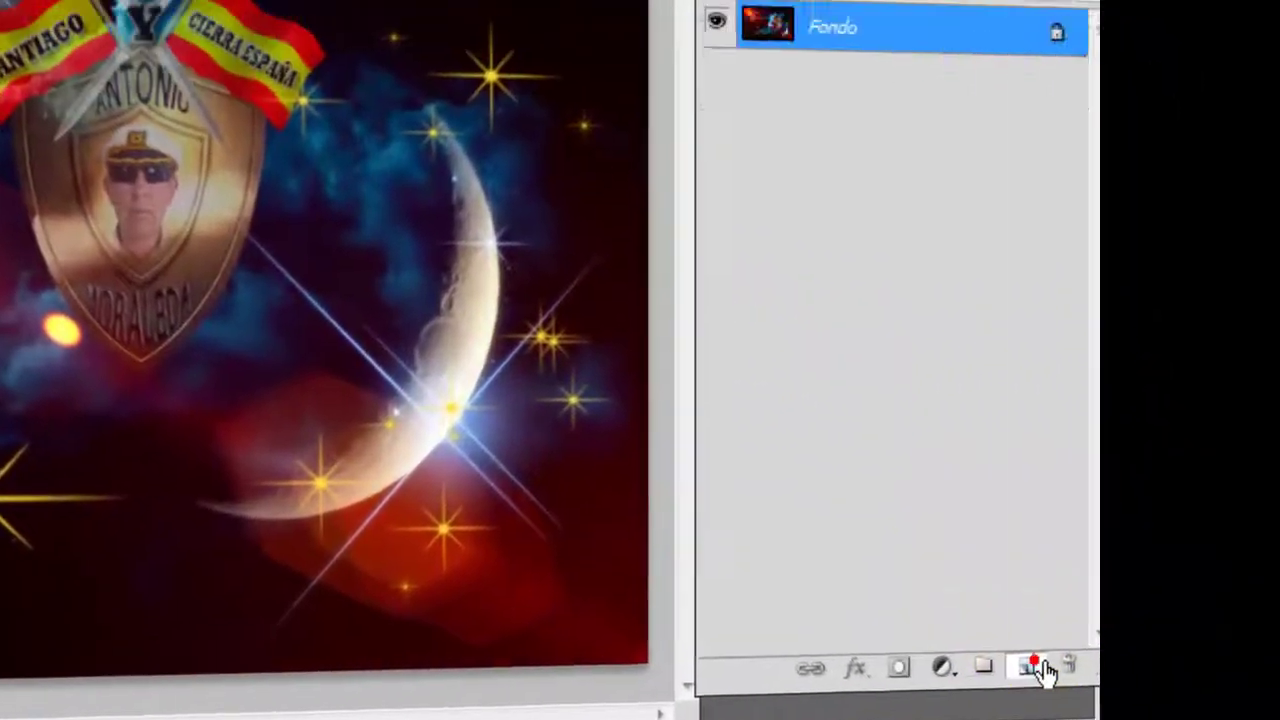
left_click(1056, 560)
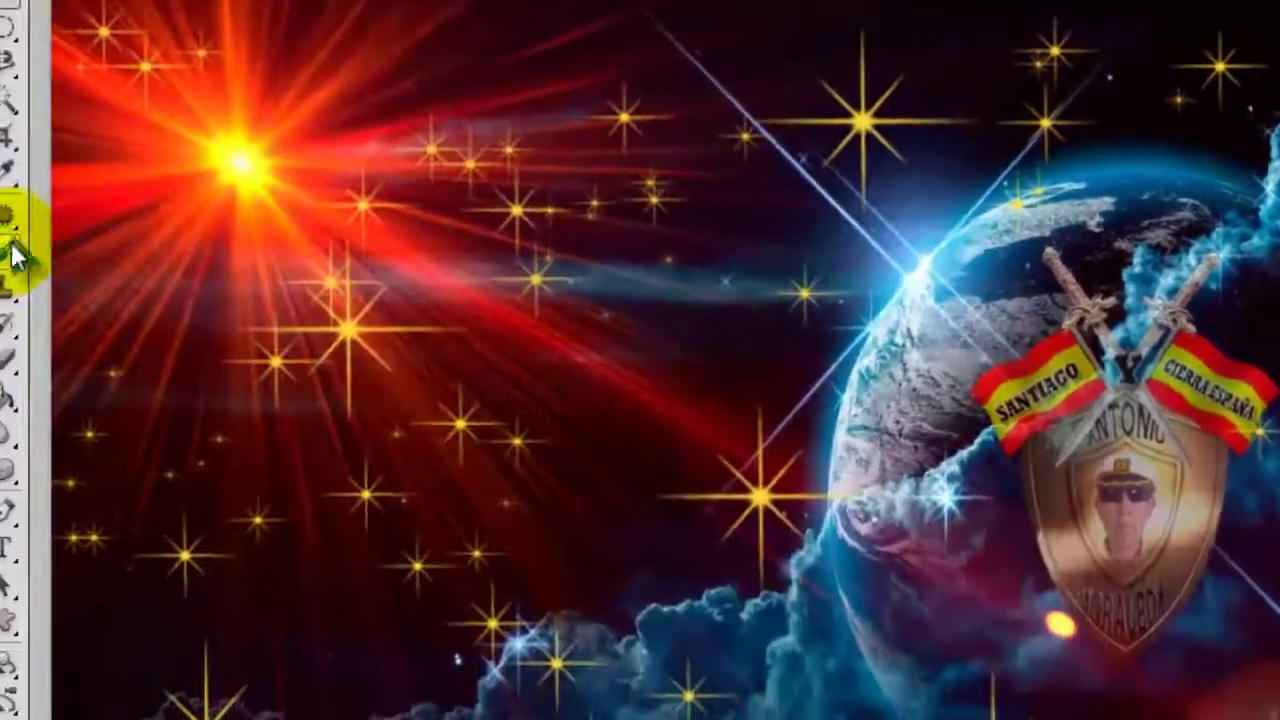
right_click(12, 250)
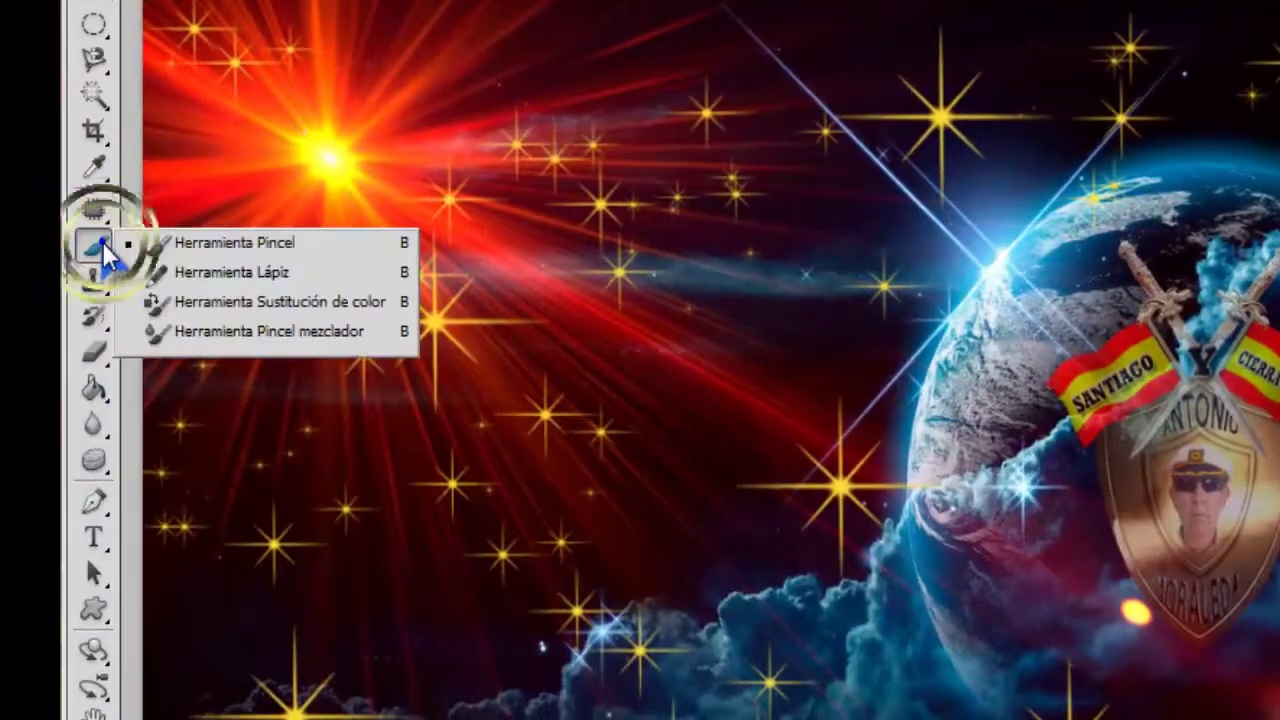
left_click(187, 250)
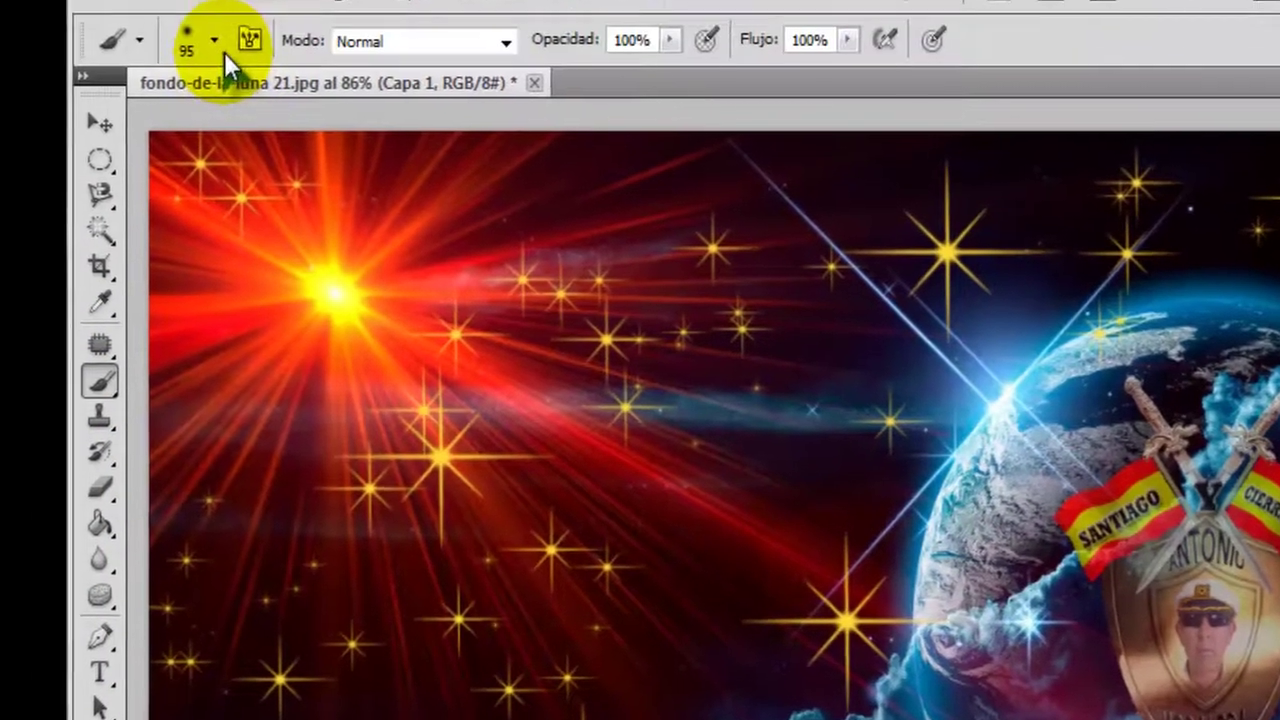
left_click(214, 41)
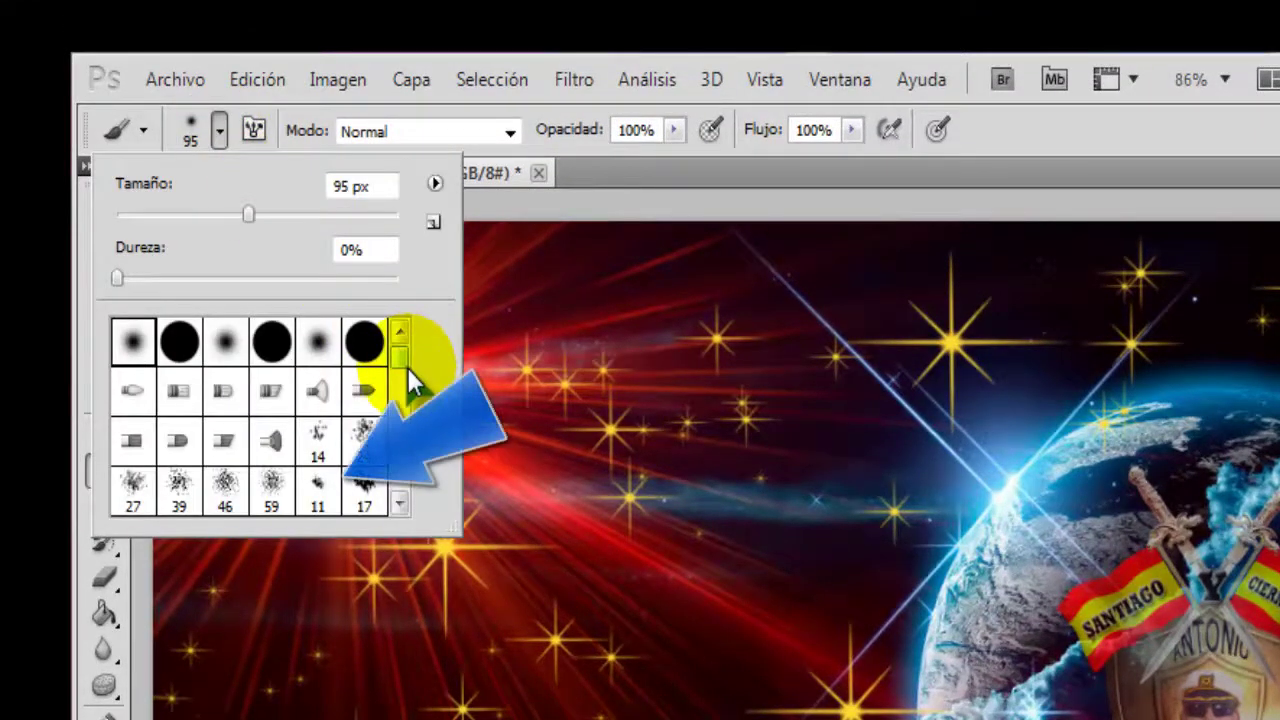
left_click_drag(404, 358, 402, 495)
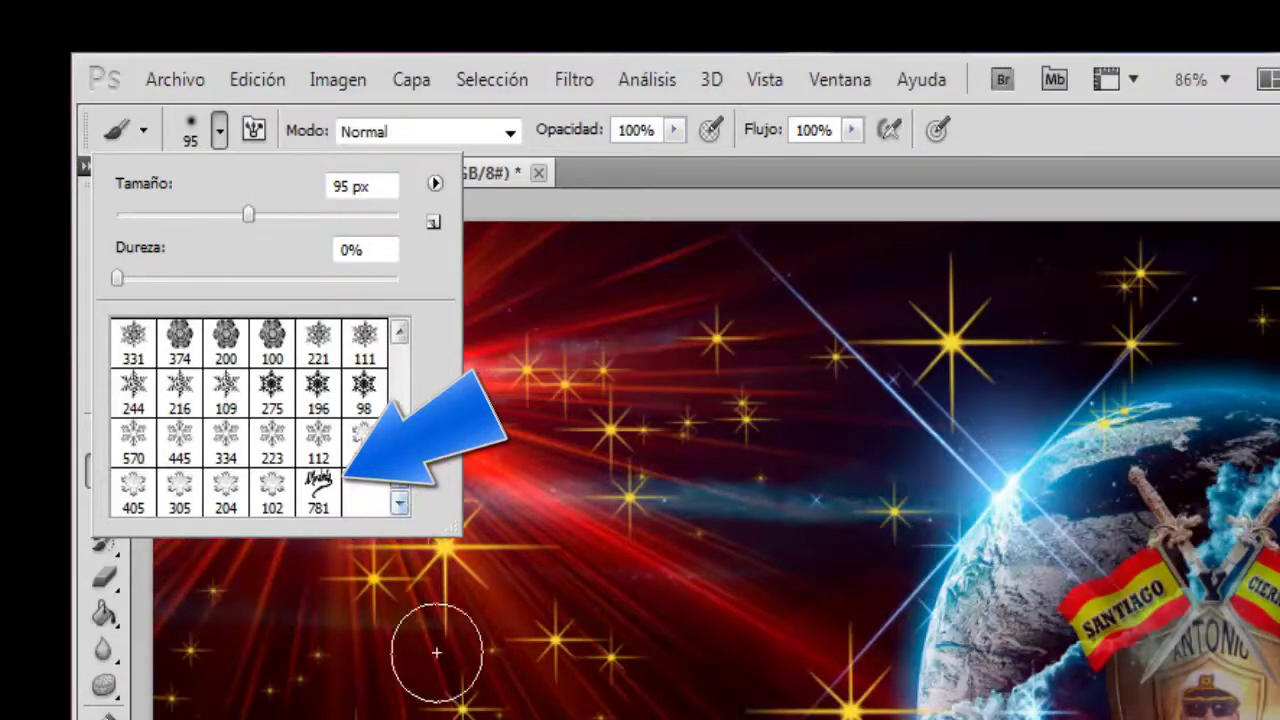
left_click(320, 508)
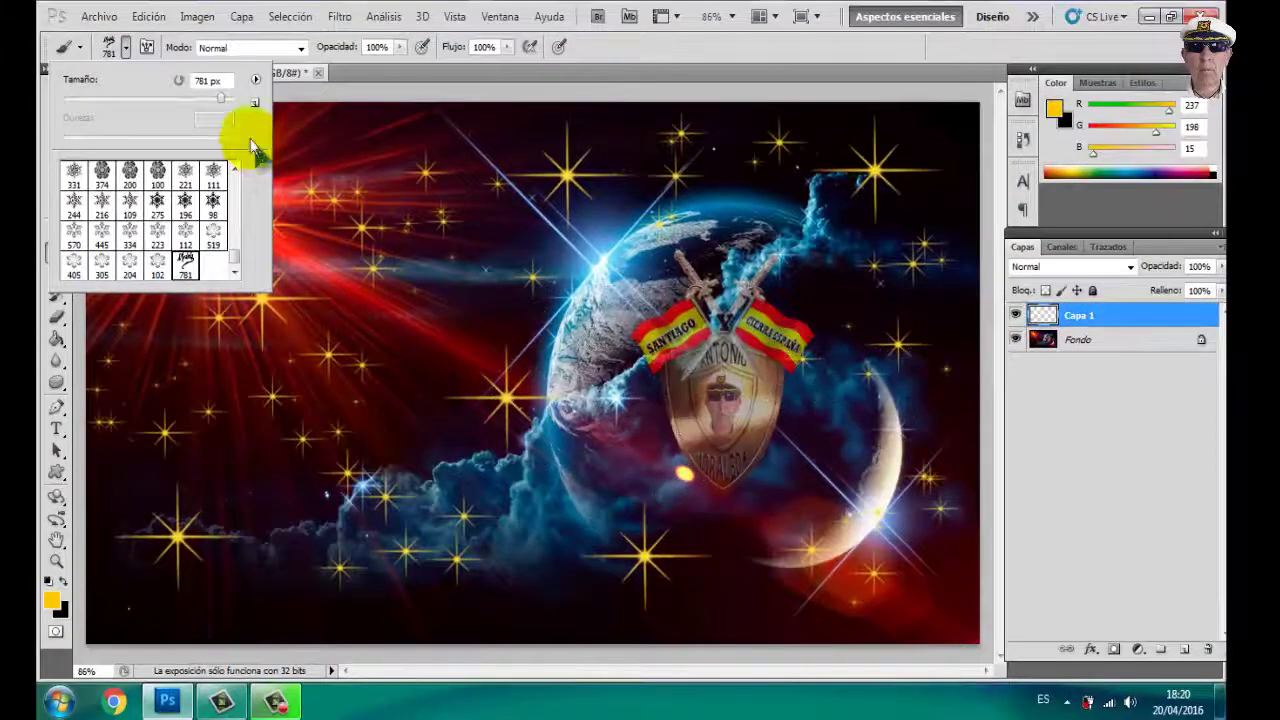
Stamp an 80 px gold signature lower-right, then set the foreground colour to efebd9
left_click(130, 98)
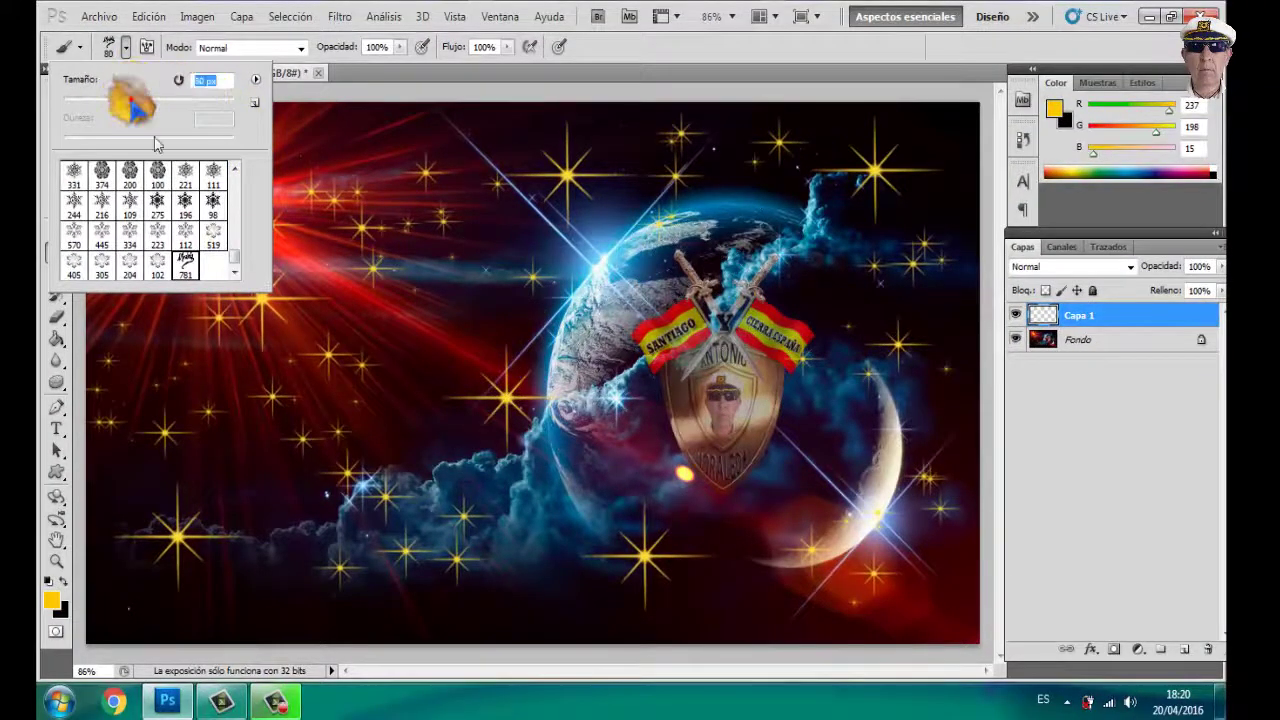
left_click_drag(206, 155, 146, 99)
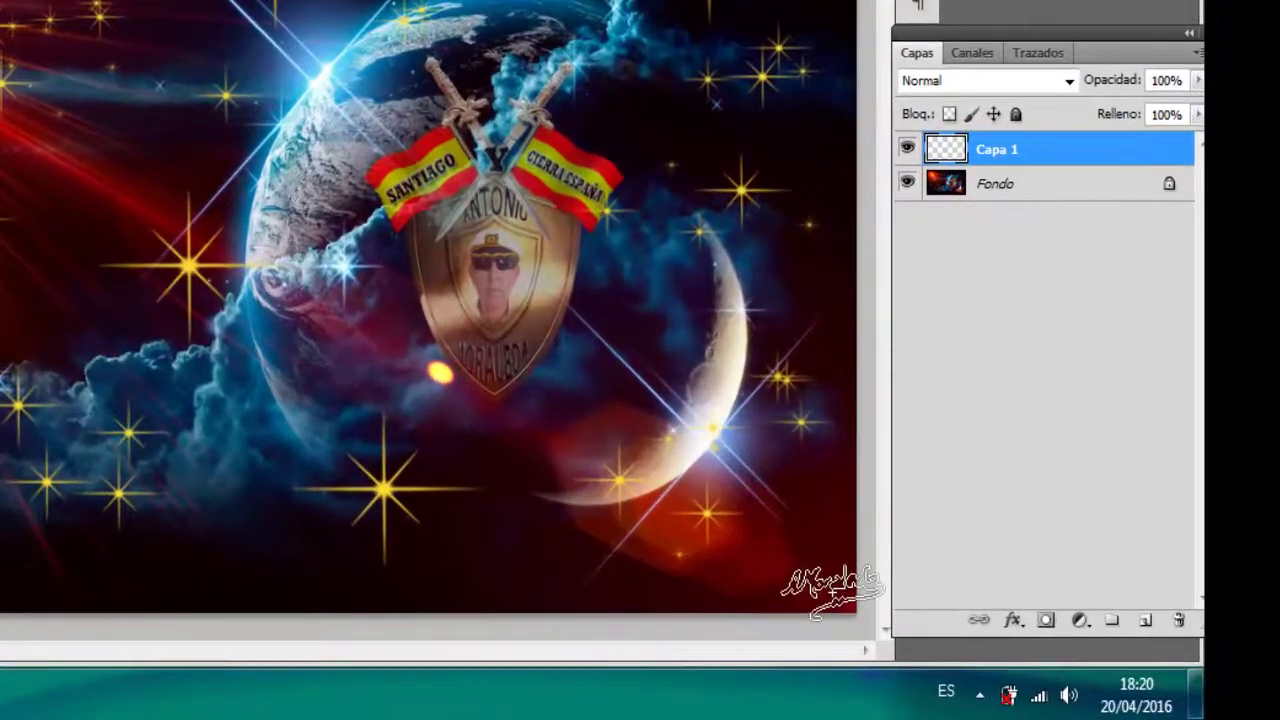
left_click(780, 563)
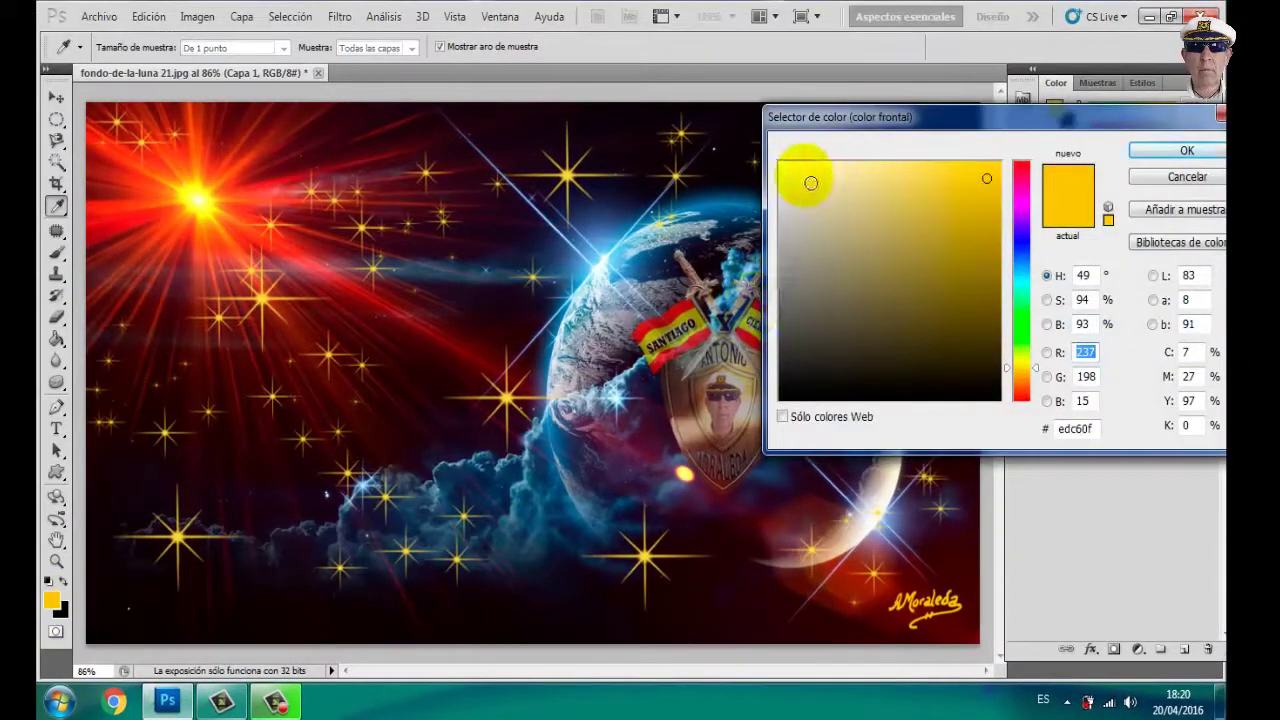
left_click_drag(811, 183, 799, 177)
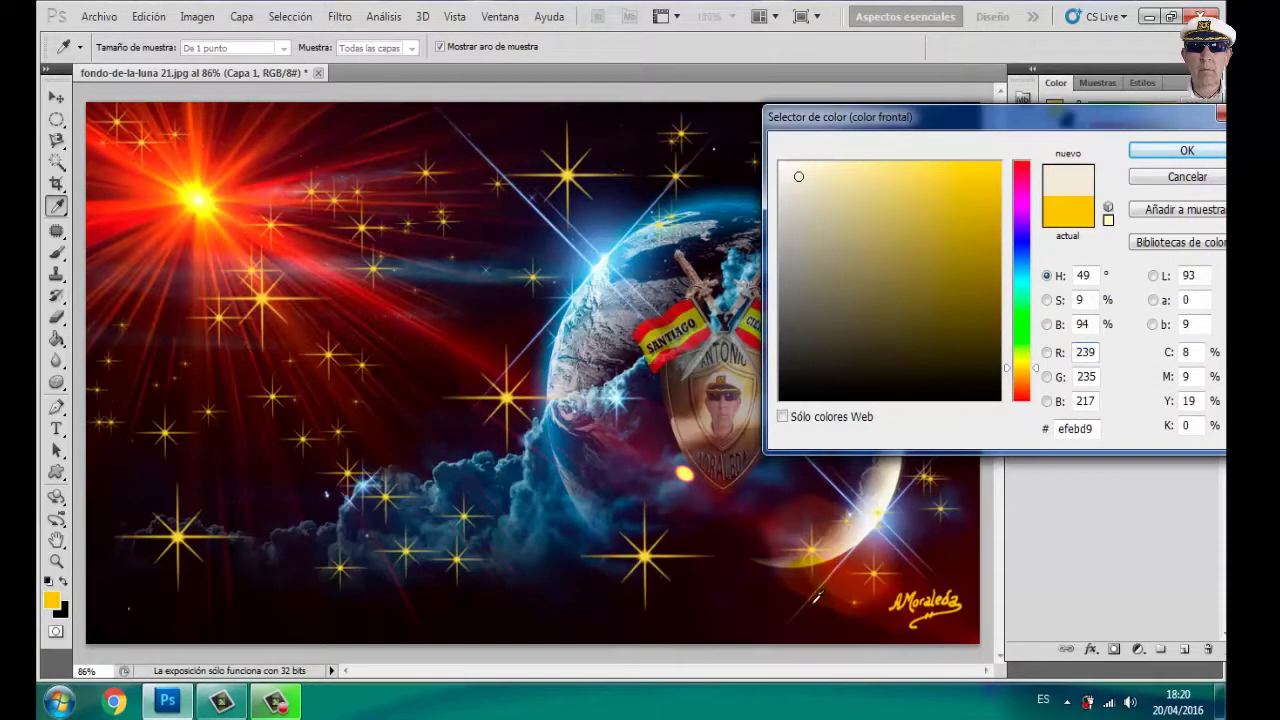
left_click(1153, 158)
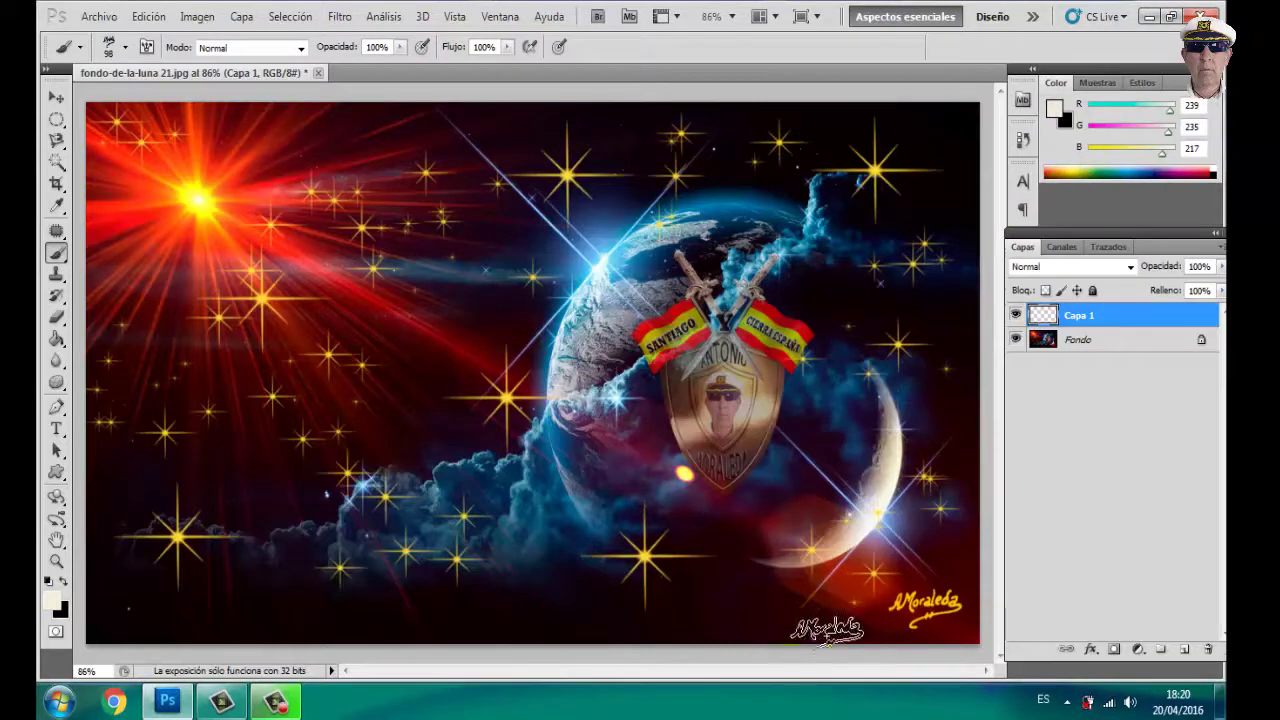
Stamp an off-white AMoraleda signature near the bottom centre of the canvas, beside the gold one
left_click(773, 612)
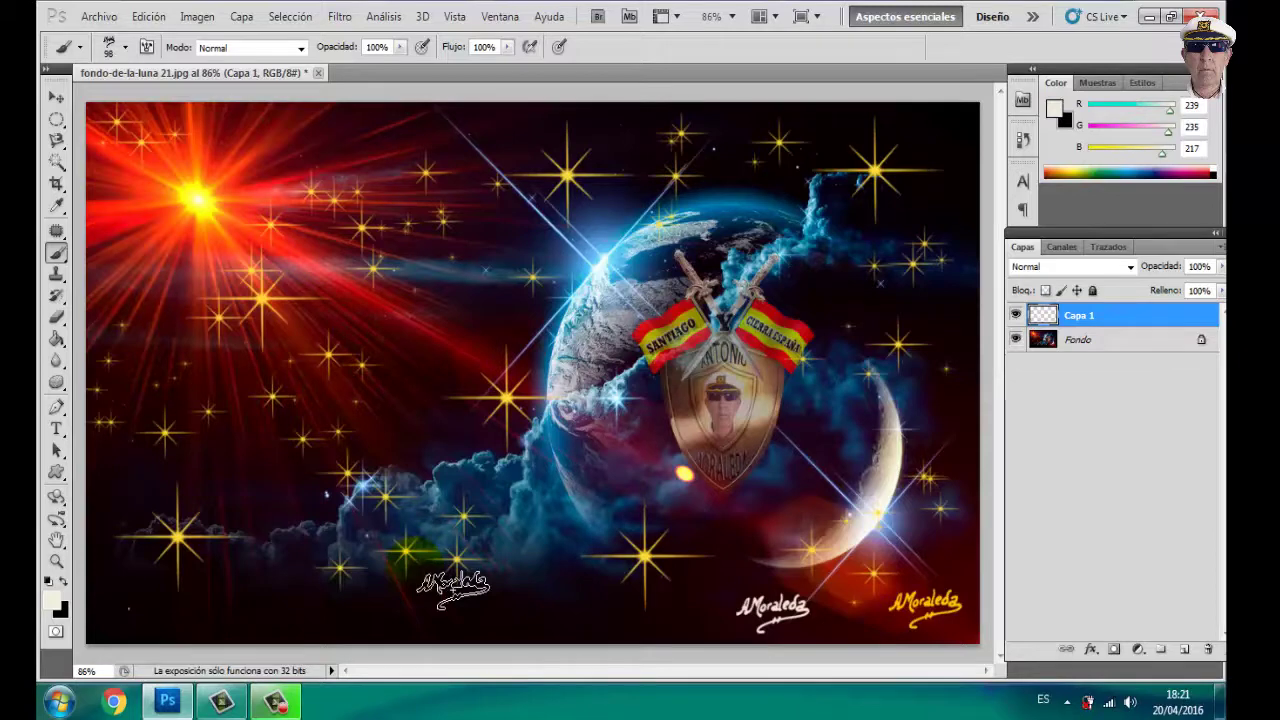
mouse_move(452, 590)
left_mouse_down()
mouse_move(414, 428)
mouse_move(461, 378)
left_mouse_up()
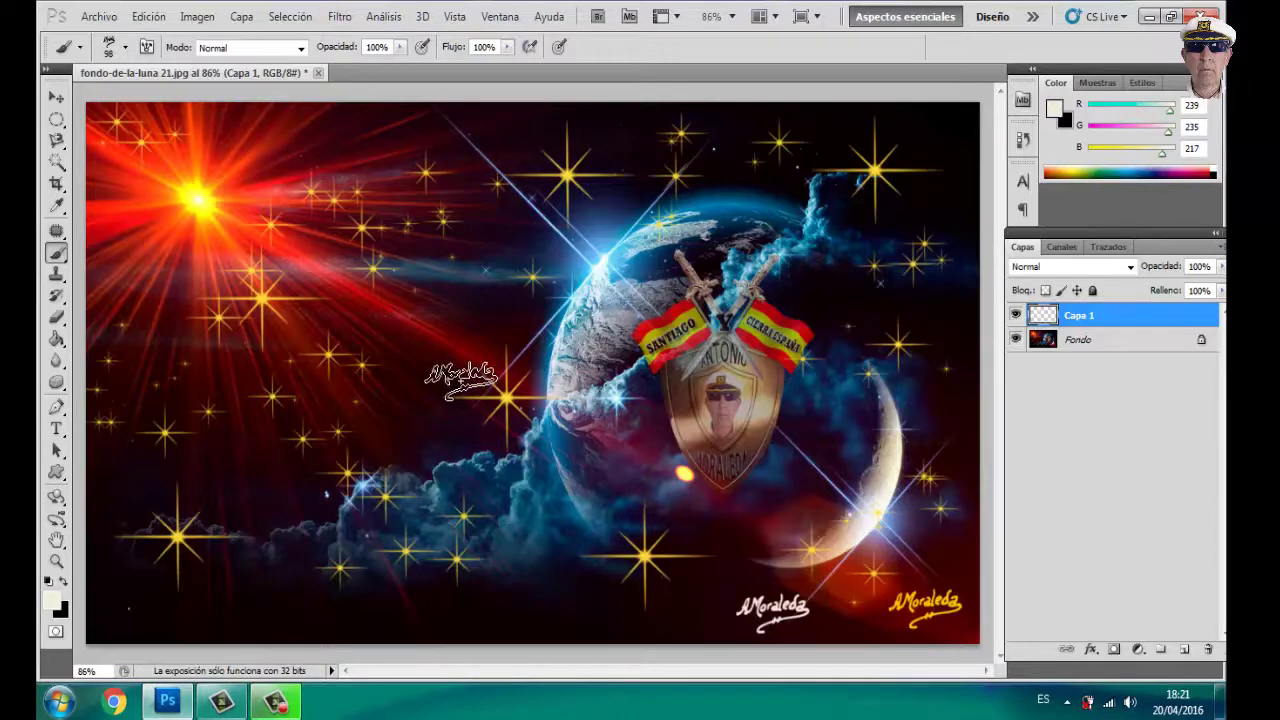